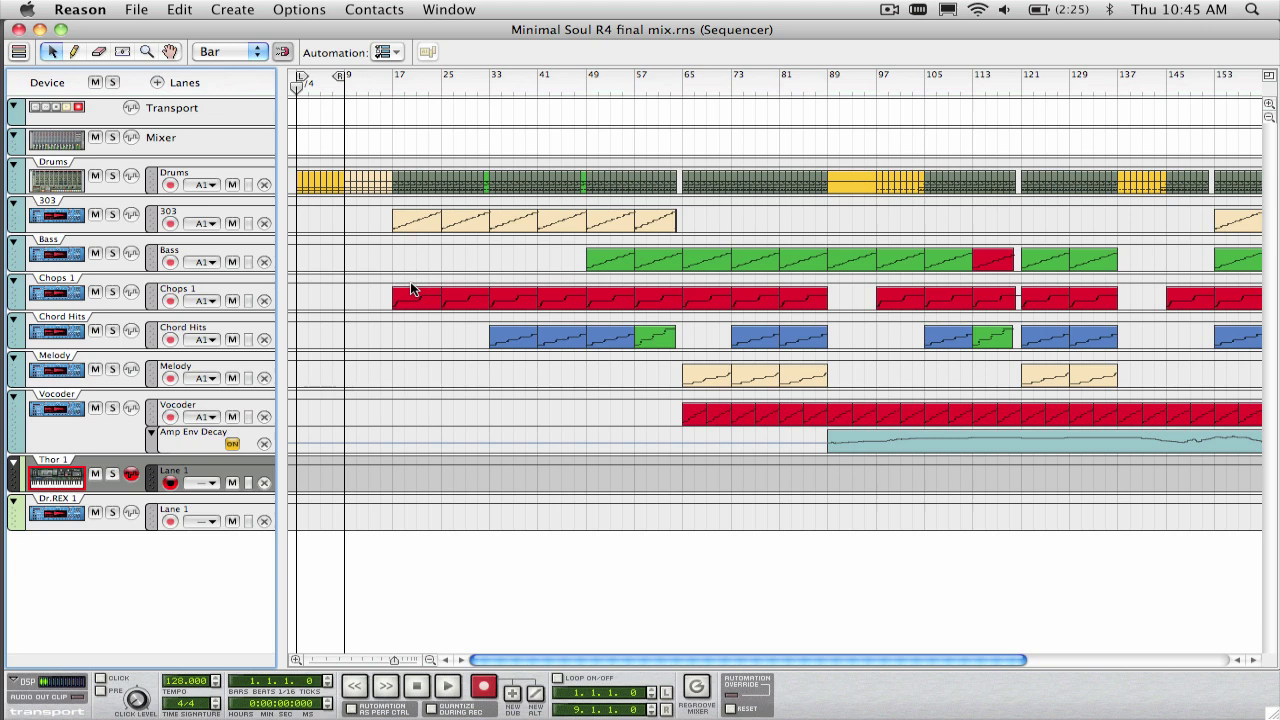
- Flip between rack and sequencer, then cycle the Draw, Erase, Razor, Magnify and Hand tools back to Pointer
{"action": "key", "text": "ctrl+grave"}
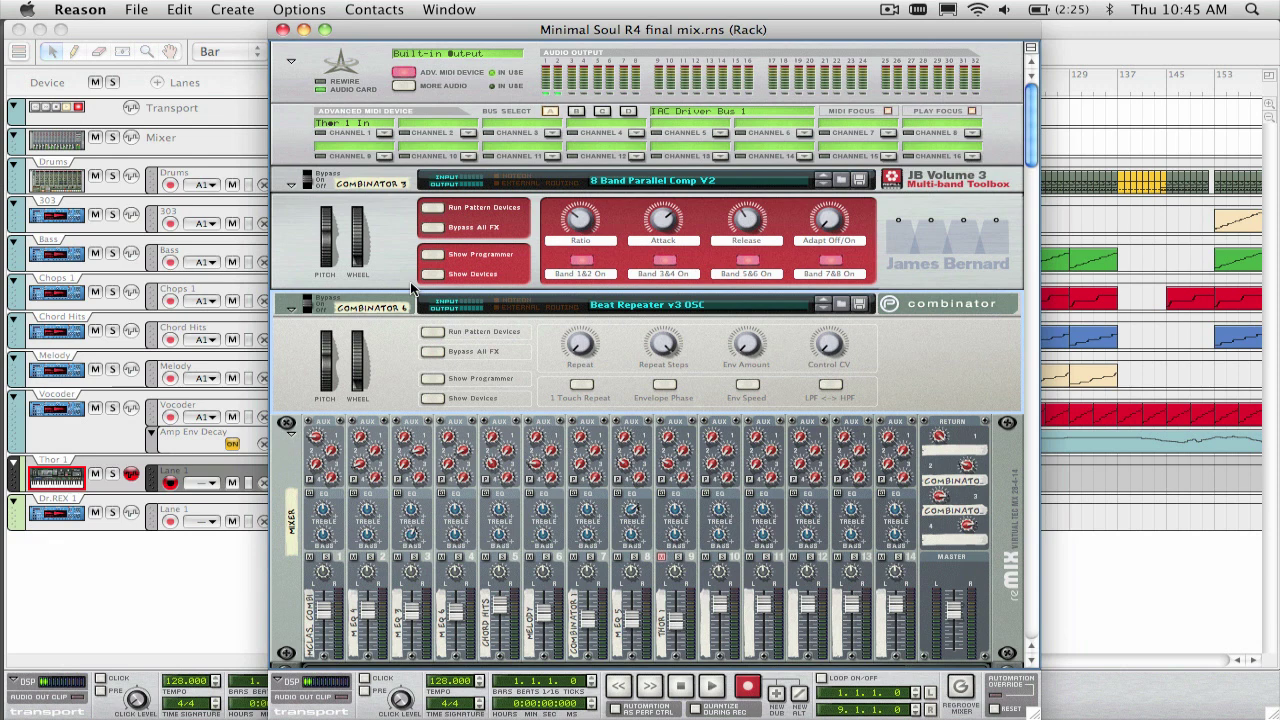
{"action": "key", "text": "ctrl+grave"}
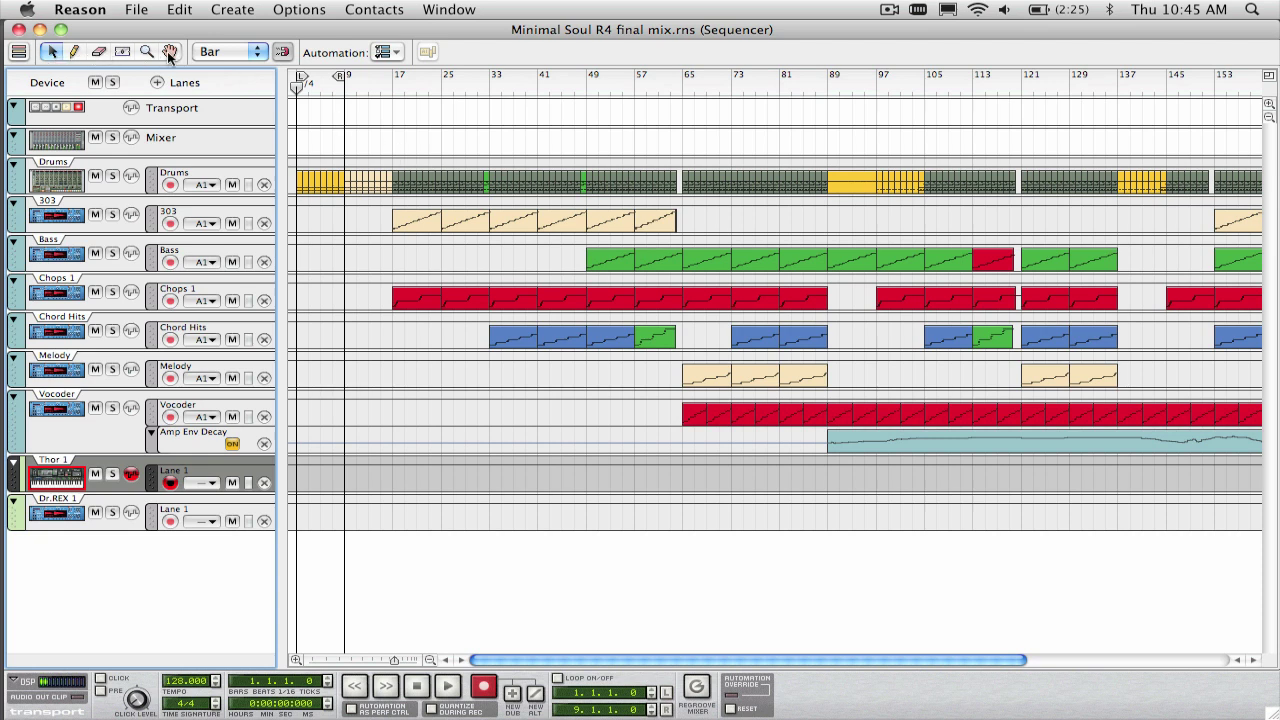
{"action": "key", "text": "w"}
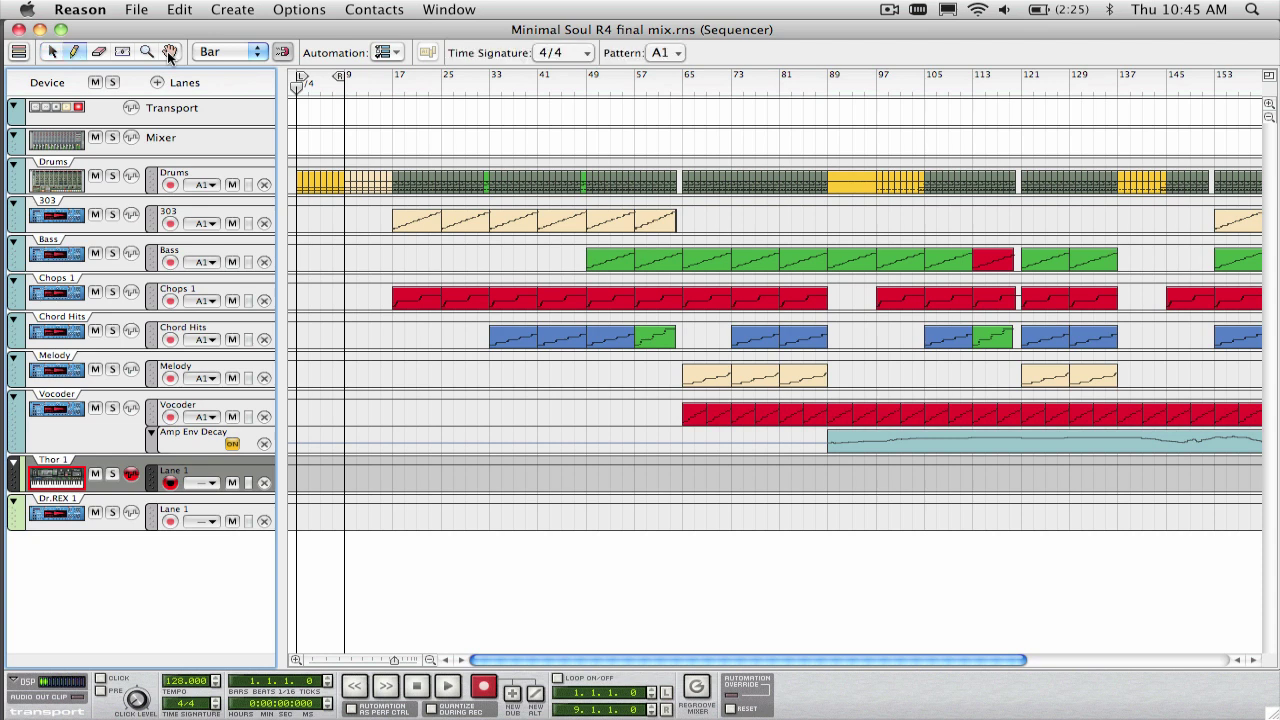
{"action": "key", "text": "e"}
{"action": "key", "text": "r"}
{"action": "key", "text": "y"}
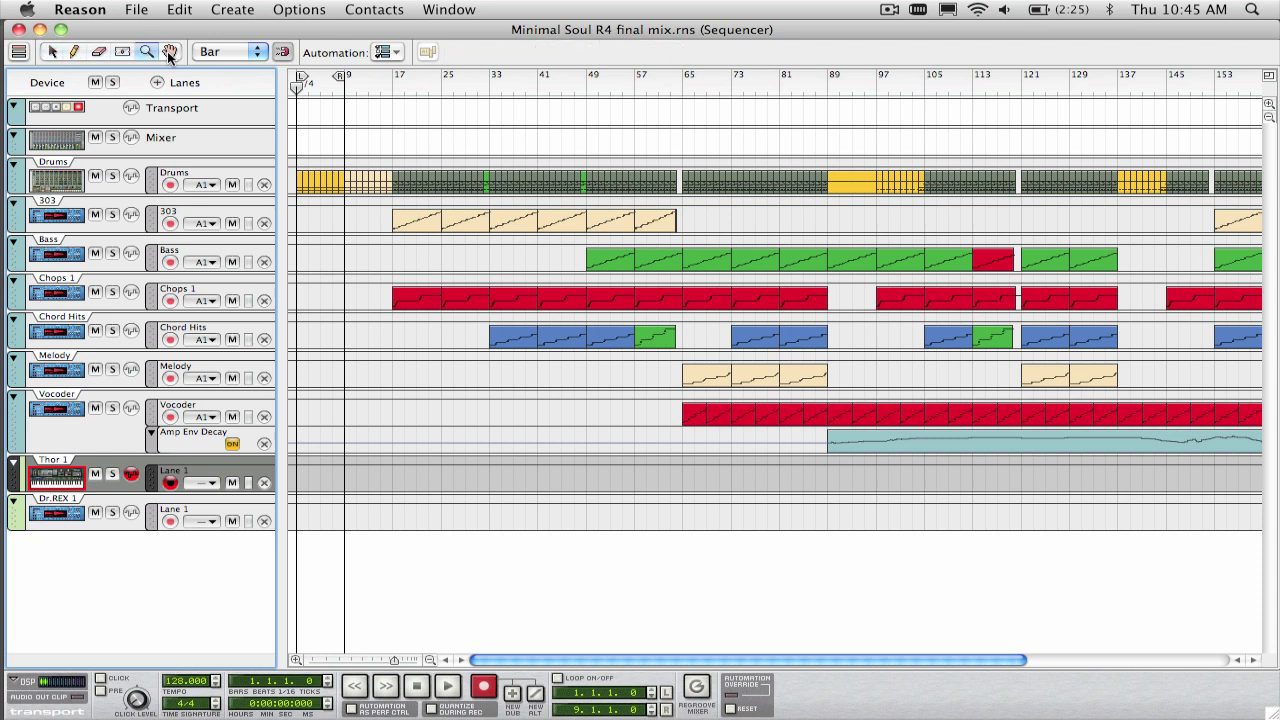
{"action": "key", "text": "u"}
{"action": "key", "text": "q"}
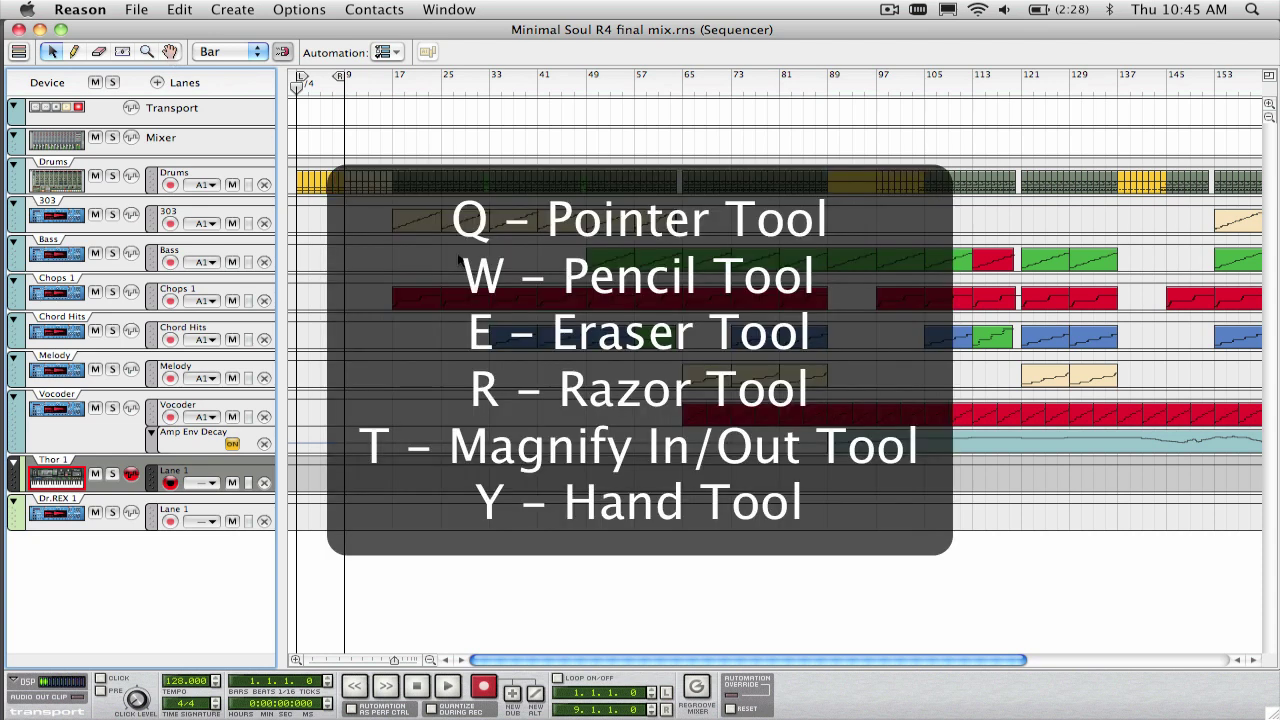
- Cycle through the Draw, Erase, Razor, Magnify and Hand tools, ending on the Pointer
{"action": "key", "text": "w"}
{"action": "key", "text": "e"}
{"action": "key", "text": "r"}
{"action": "key", "text": "t"}
{"action": "key", "text": "y"}
{"action": "key", "text": "q"}
- Zoom the timeline out and in, finishing zoomed out to about bars 1–160
{"action": "key", "text": "g"}
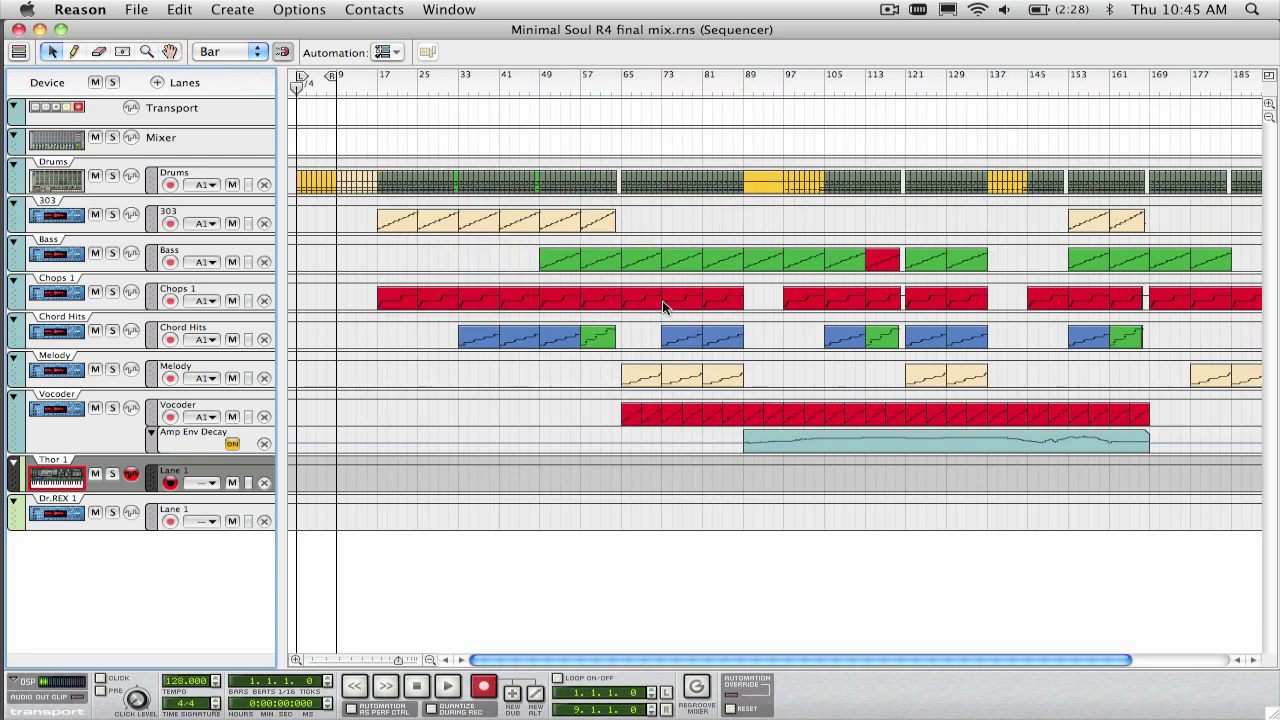
{"action": "key", "text": "g"}
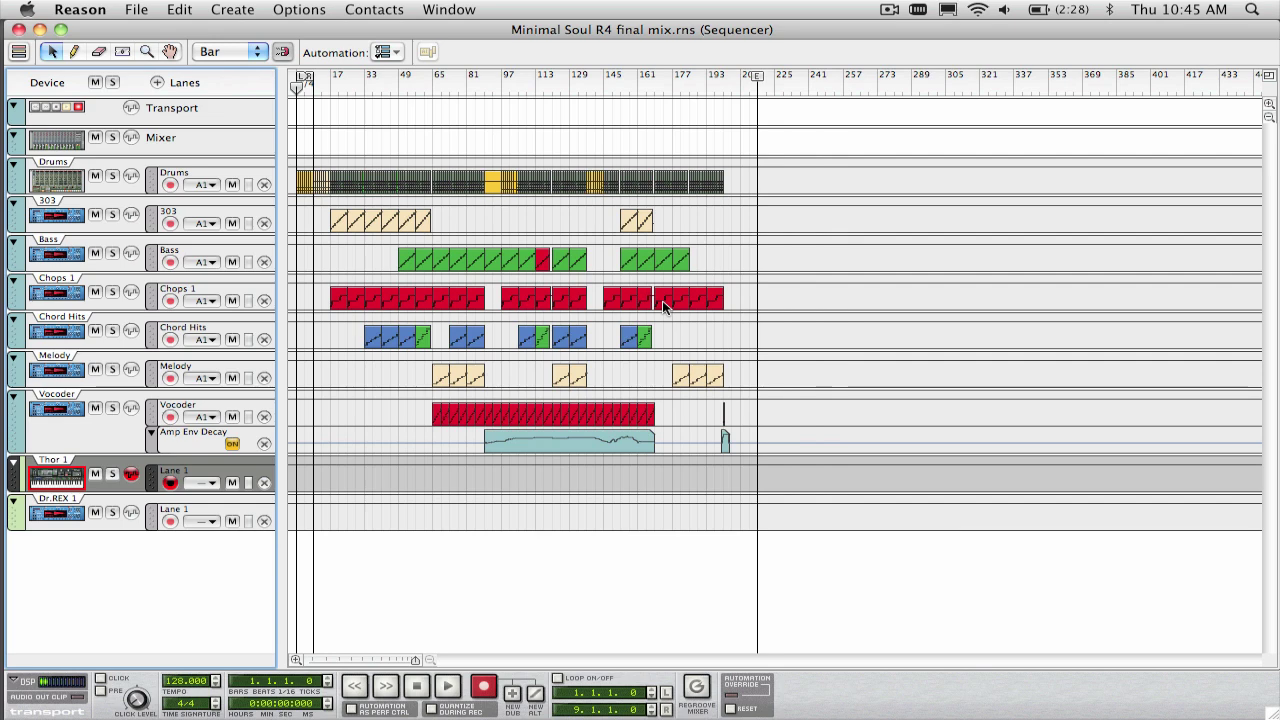
{"action": "key", "text": "h"}
{"action": "key", "text": "h"}
{"action": "key", "text": "h"}
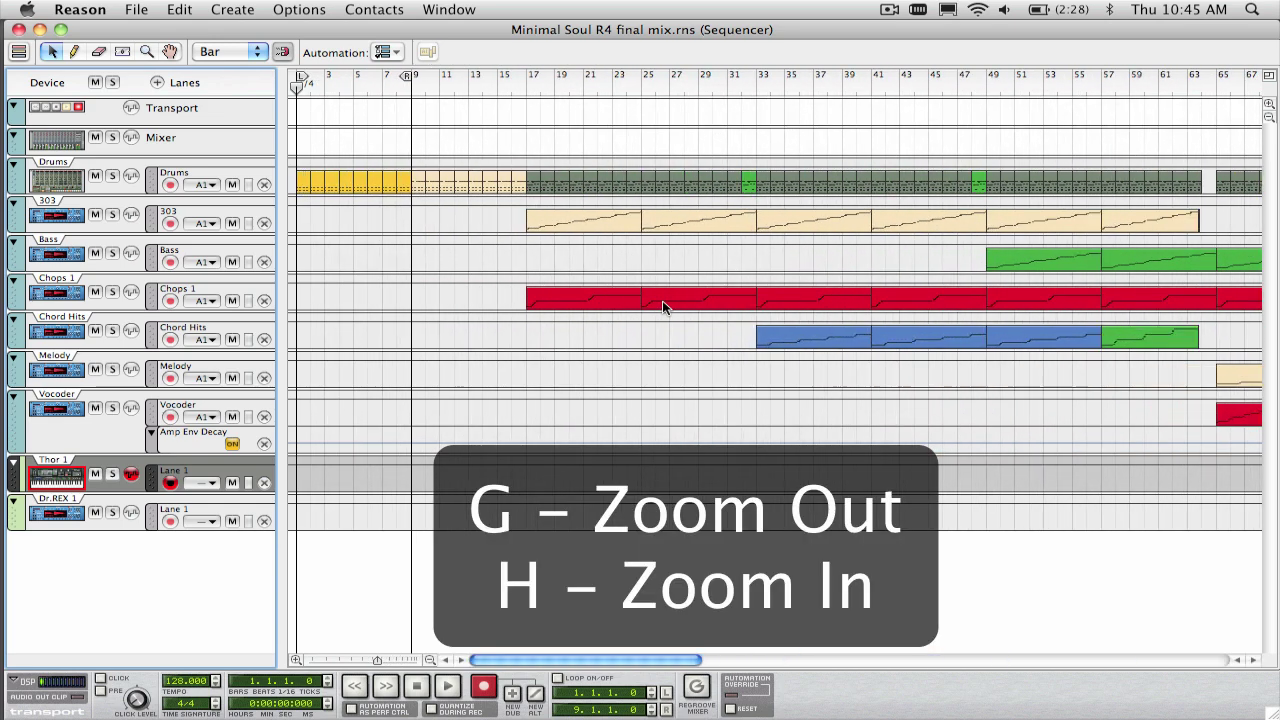
{"action": "key", "text": "h"}
{"action": "key", "text": "g"}
{"action": "key", "text": "g"}
{"action": "key", "text": "g"}
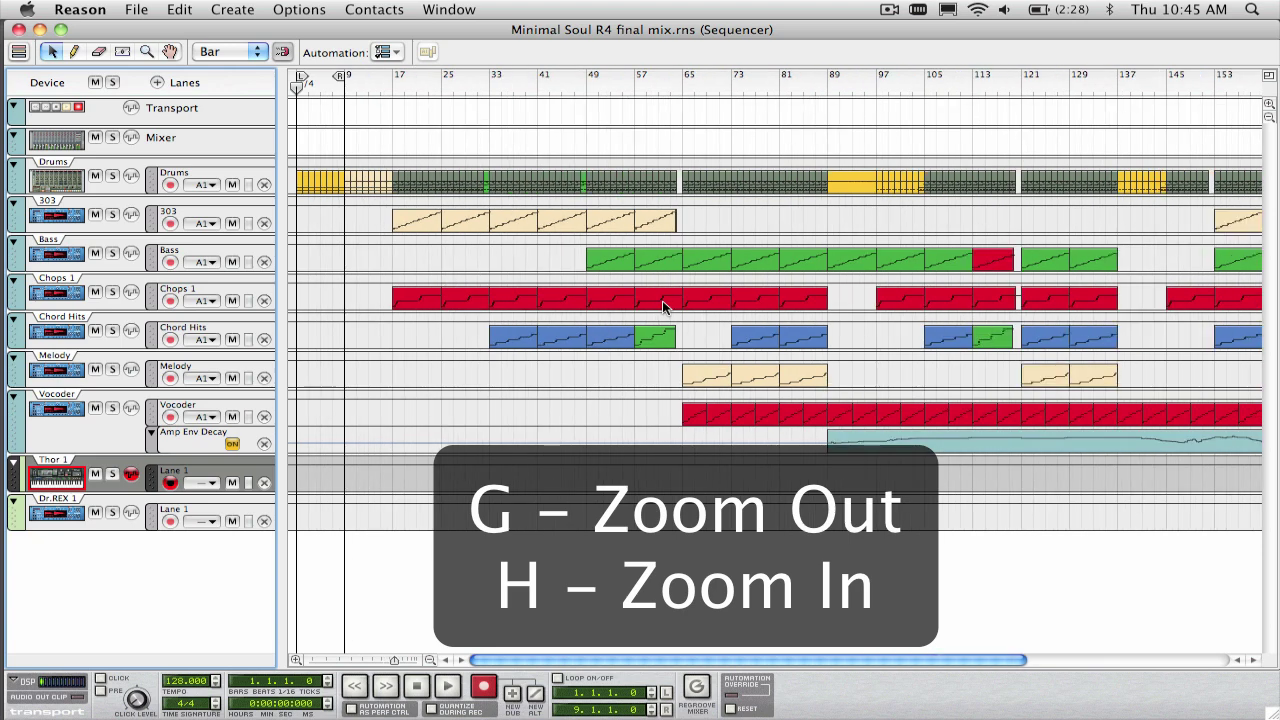
{"action": "key", "text": "g"}
{"action": "key", "text": "g"}
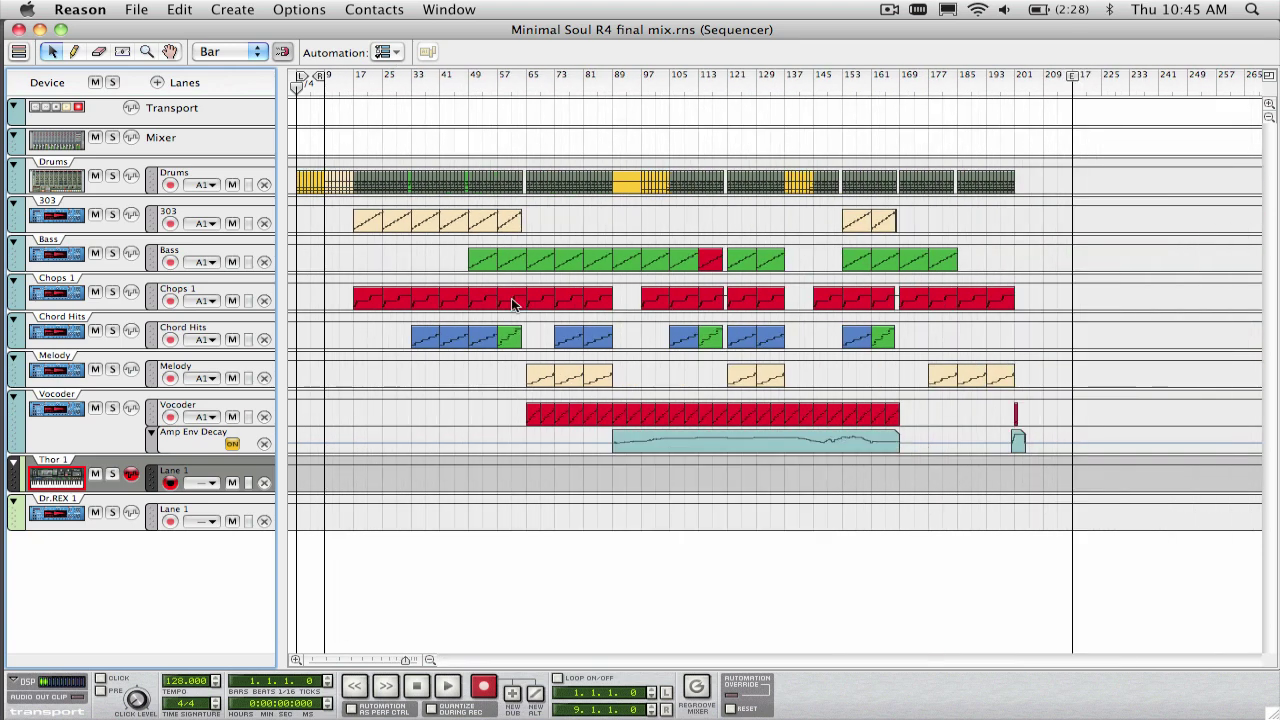
- Play from bar 23, enable Options > Follow Song, then stop playback
{"action": "left_click", "coordinate": [375, 88]}
{"action": "key", "text": "space"}
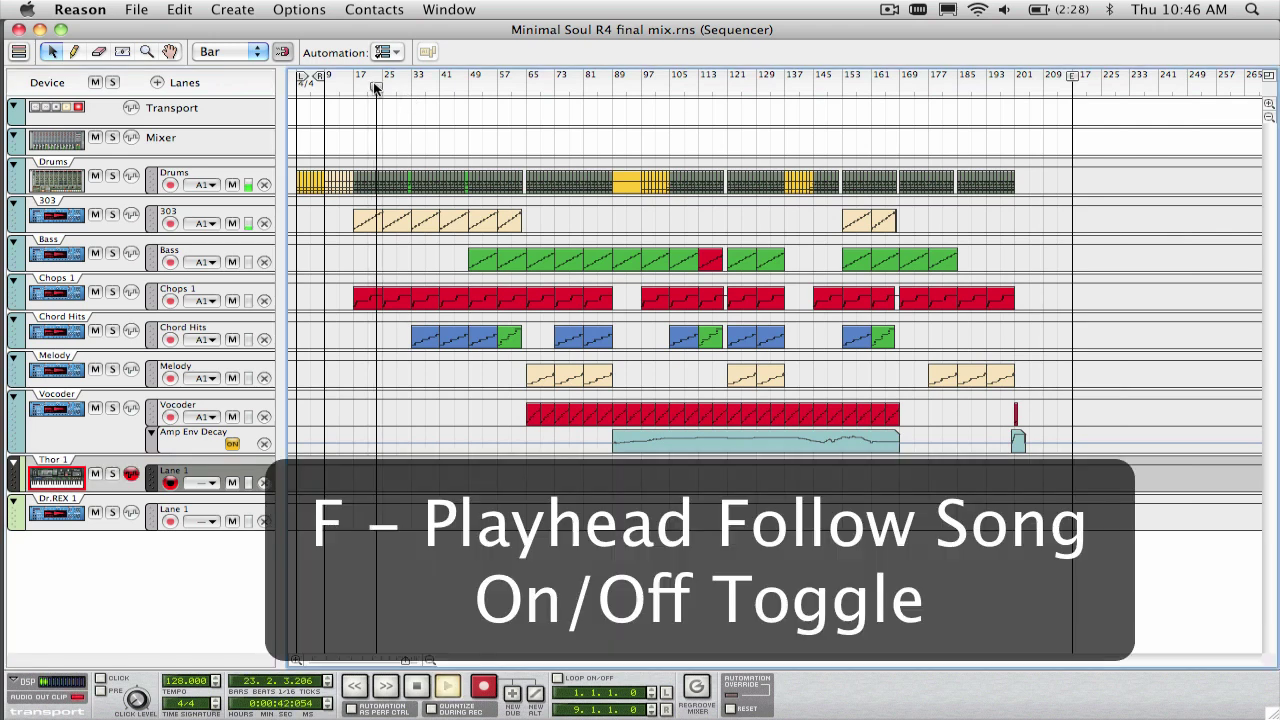
{"action": "left_click", "coordinate": [299, 9]}
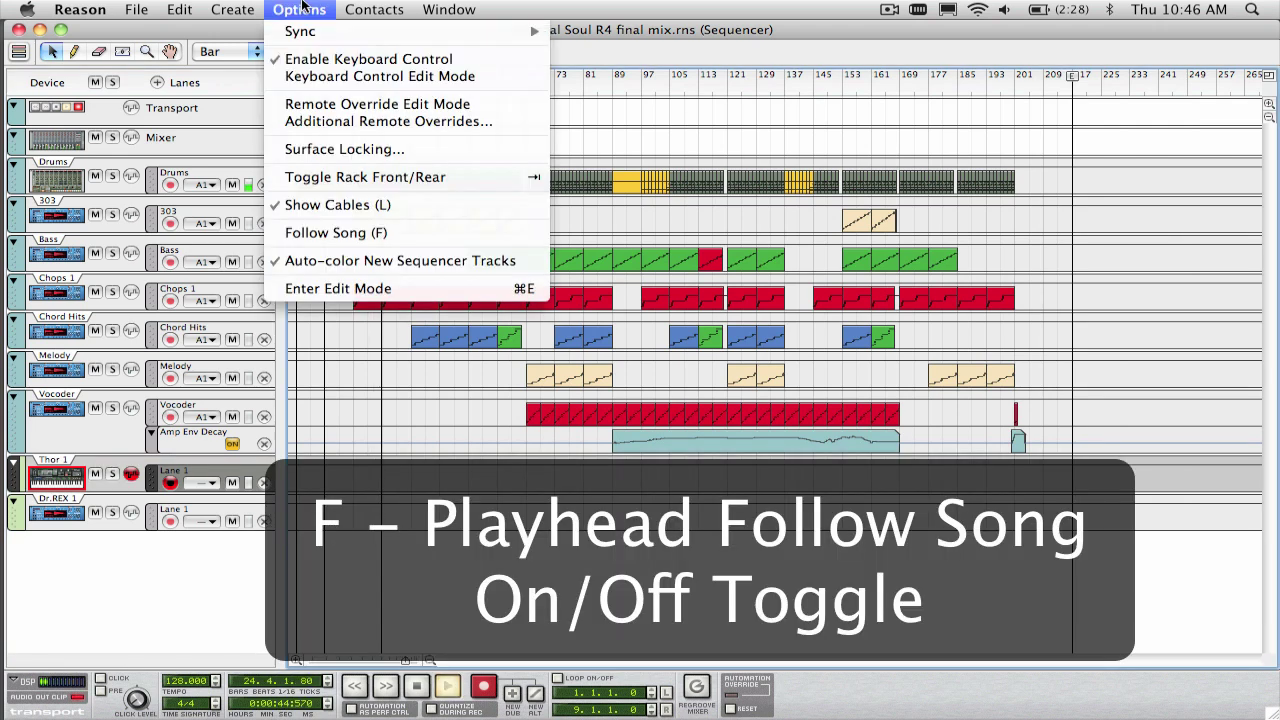
{"action": "left_click", "coordinate": [336, 232]}
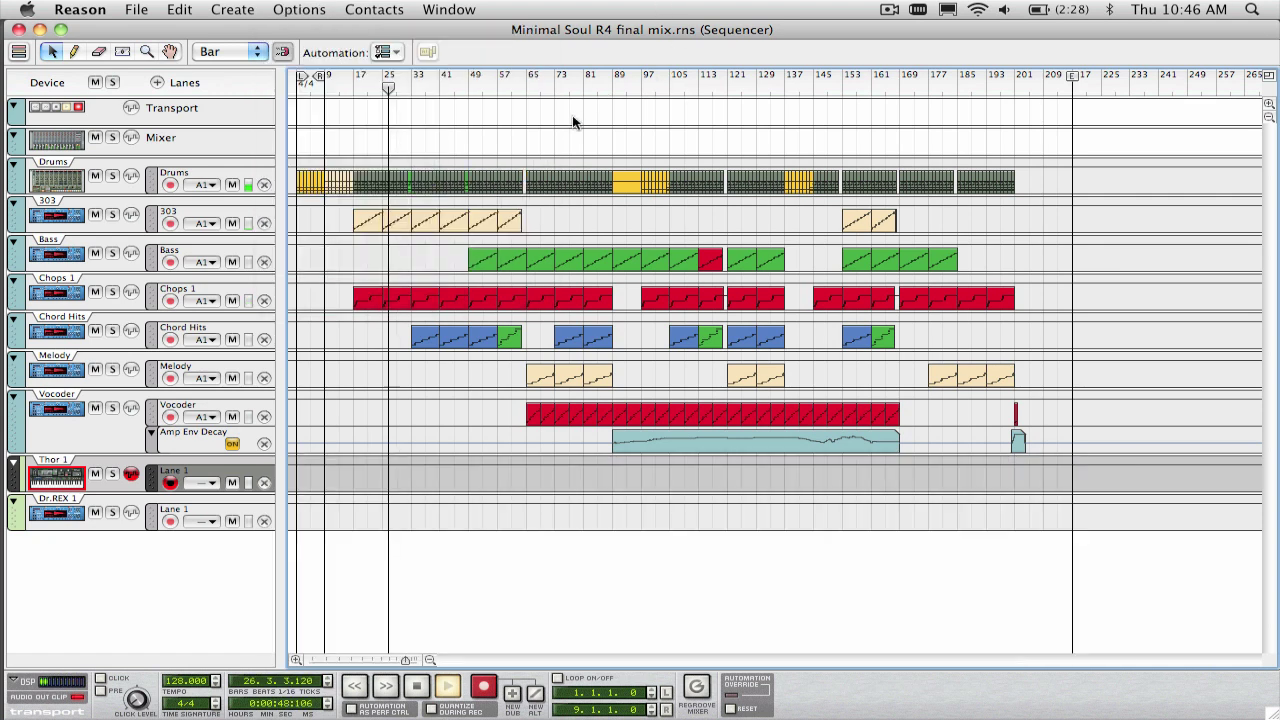
{"action": "key", "text": "space"}
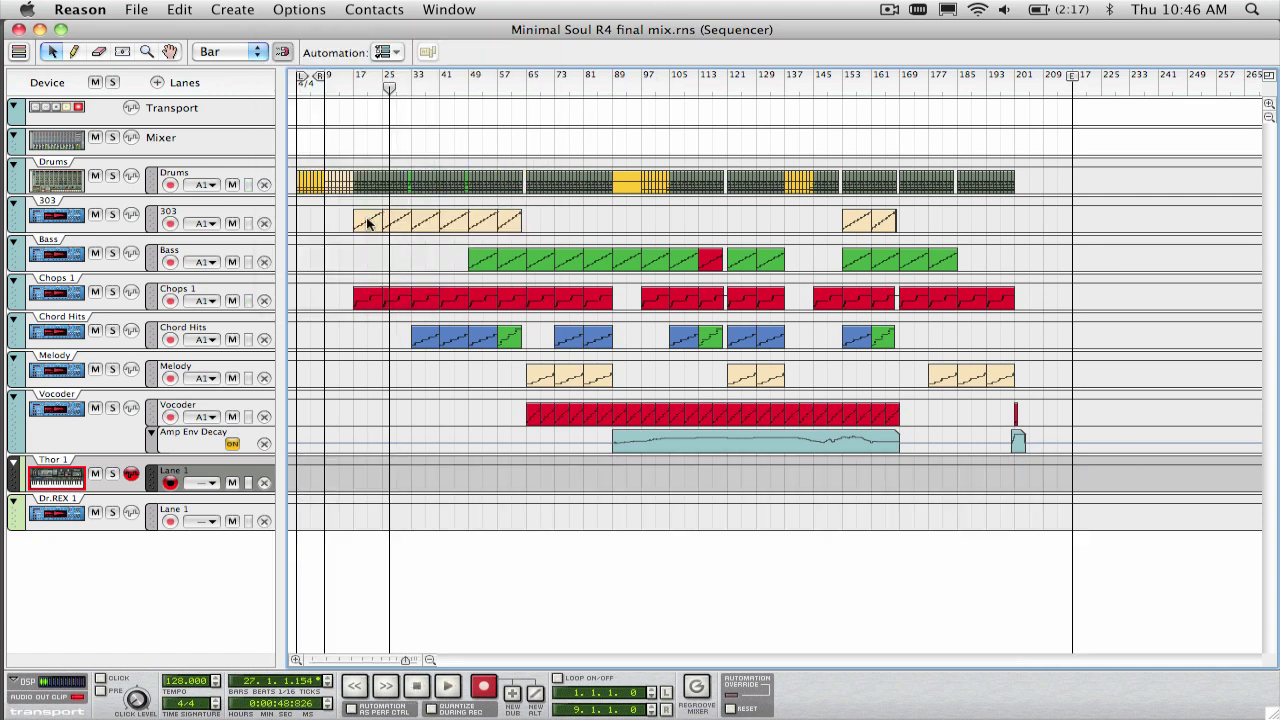
- Try duplicating the 303 clip, undo it, then copy the bar 49 303 clip to bar 73
{"action": "left_click", "coordinate": [508, 228]}
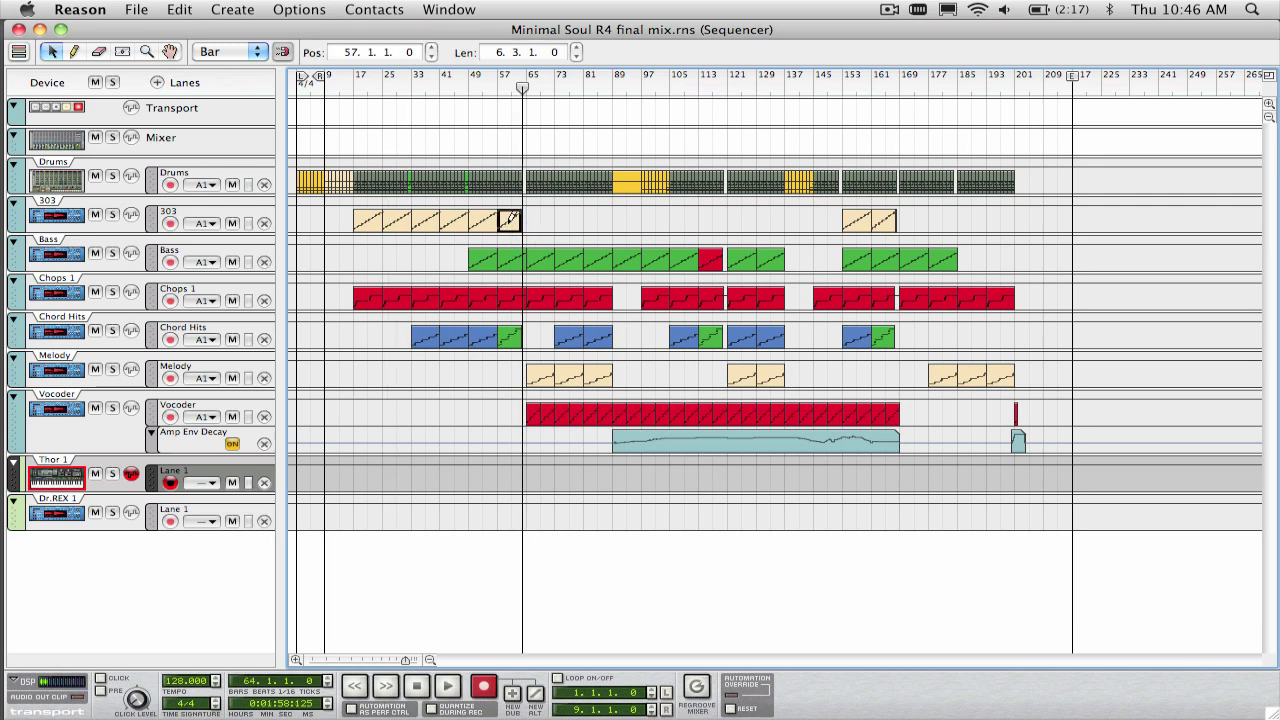
{"action": "key", "text": "super+d"}
{"action": "key", "text": "super+d"}
{"action": "key", "text": "super+z"}
{"action": "key", "text": "super+z"}
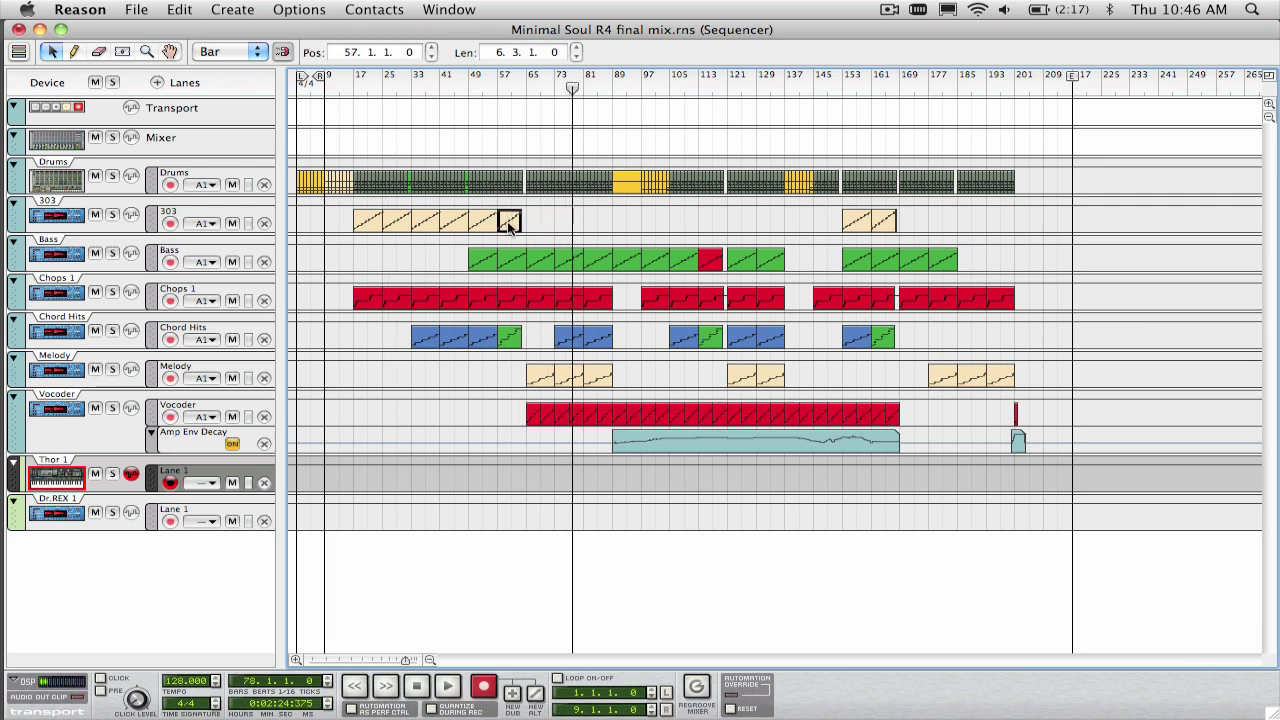
{"action": "left_click", "coordinate": [461, 264]}
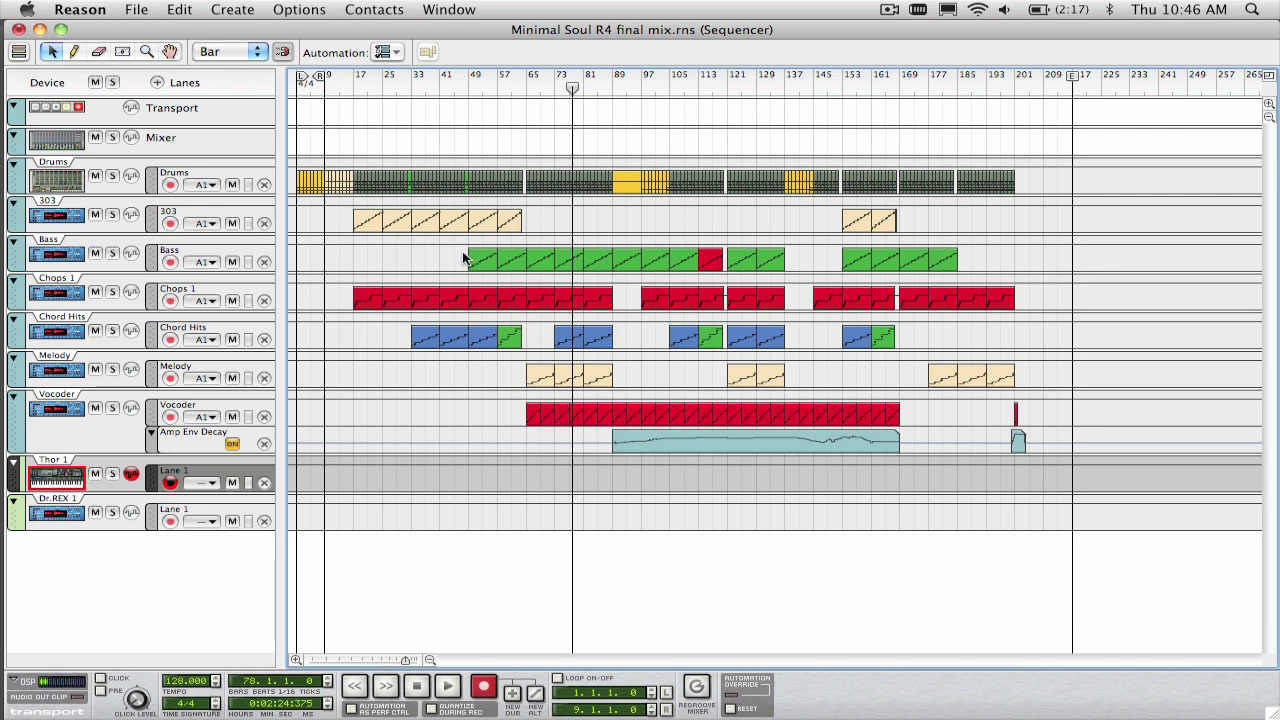
{"action": "left_click", "coordinate": [491, 224]}
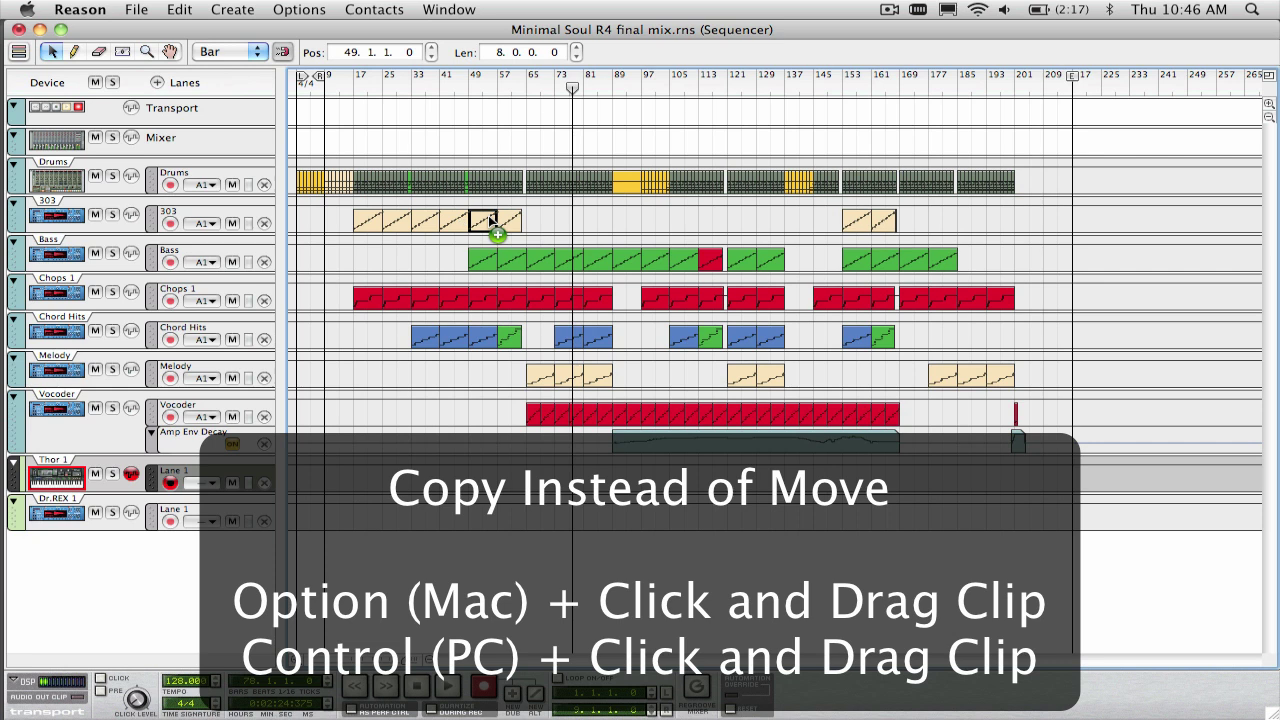
{"action": "left_click_drag", "start_coordinate": [491, 222], "coordinate": [604, 229]}
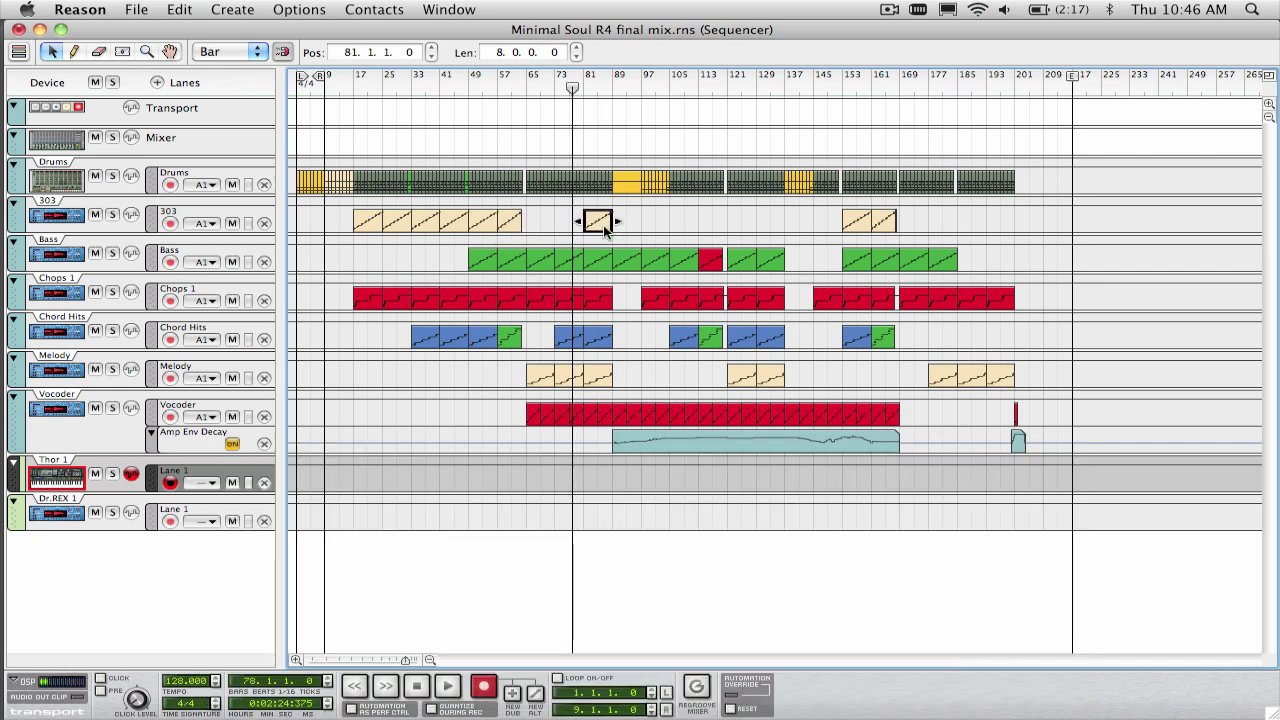
- Keep grid snapping on at whole bars and delete the copied 303 clip
{"action": "left_click", "coordinate": [280, 53]}
{"action": "left_click", "coordinate": [280, 53]}
{"action": "left_click", "coordinate": [232, 50]}
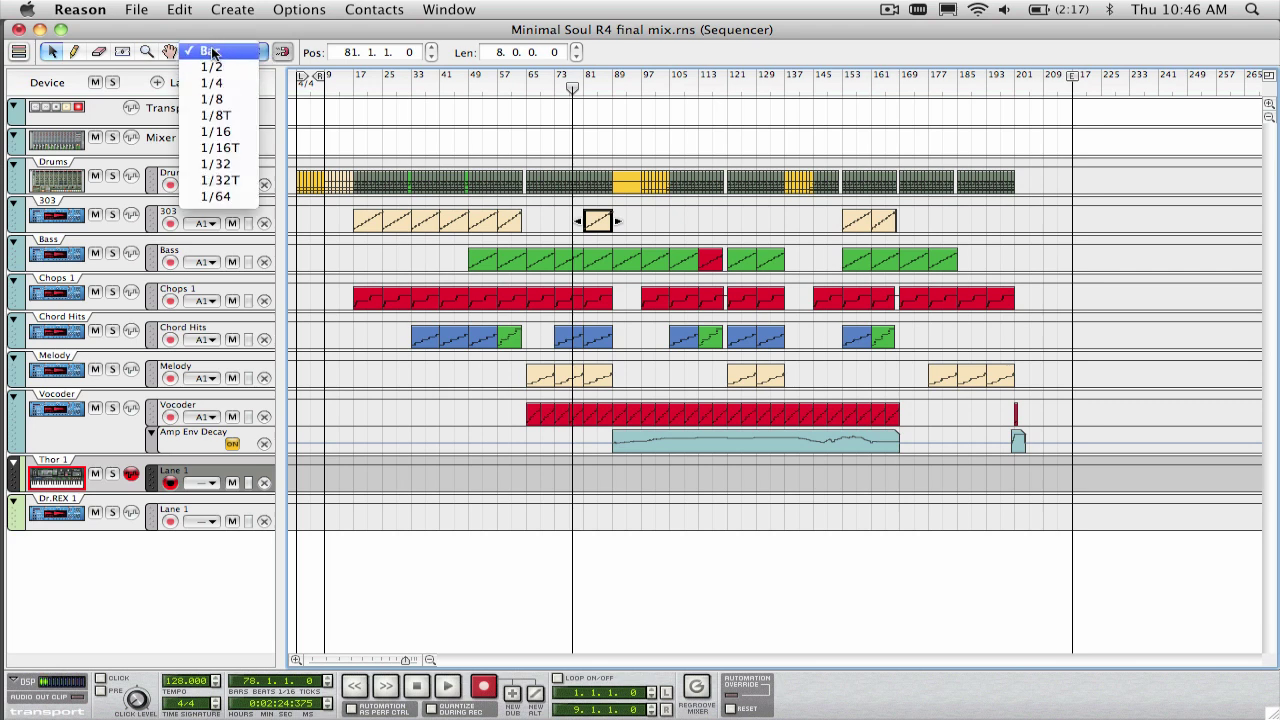
{"action": "left_click", "coordinate": [212, 50]}
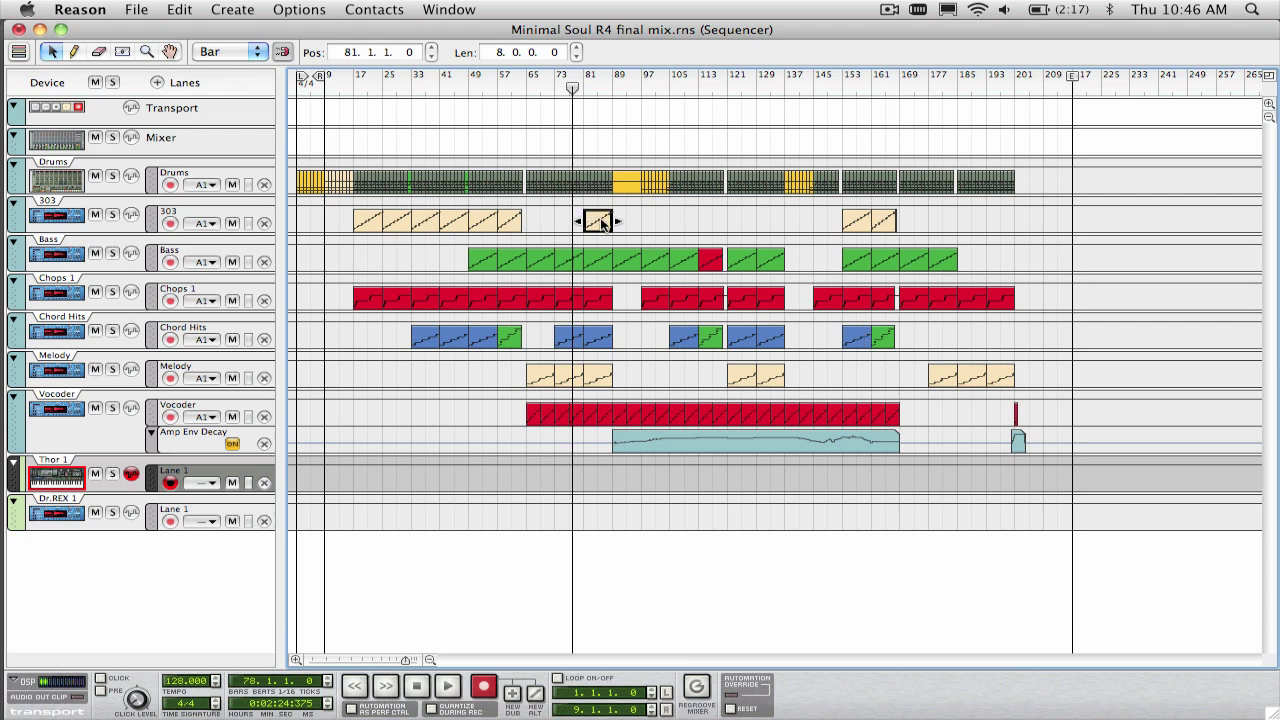
{"action": "key", "text": "Delete"}
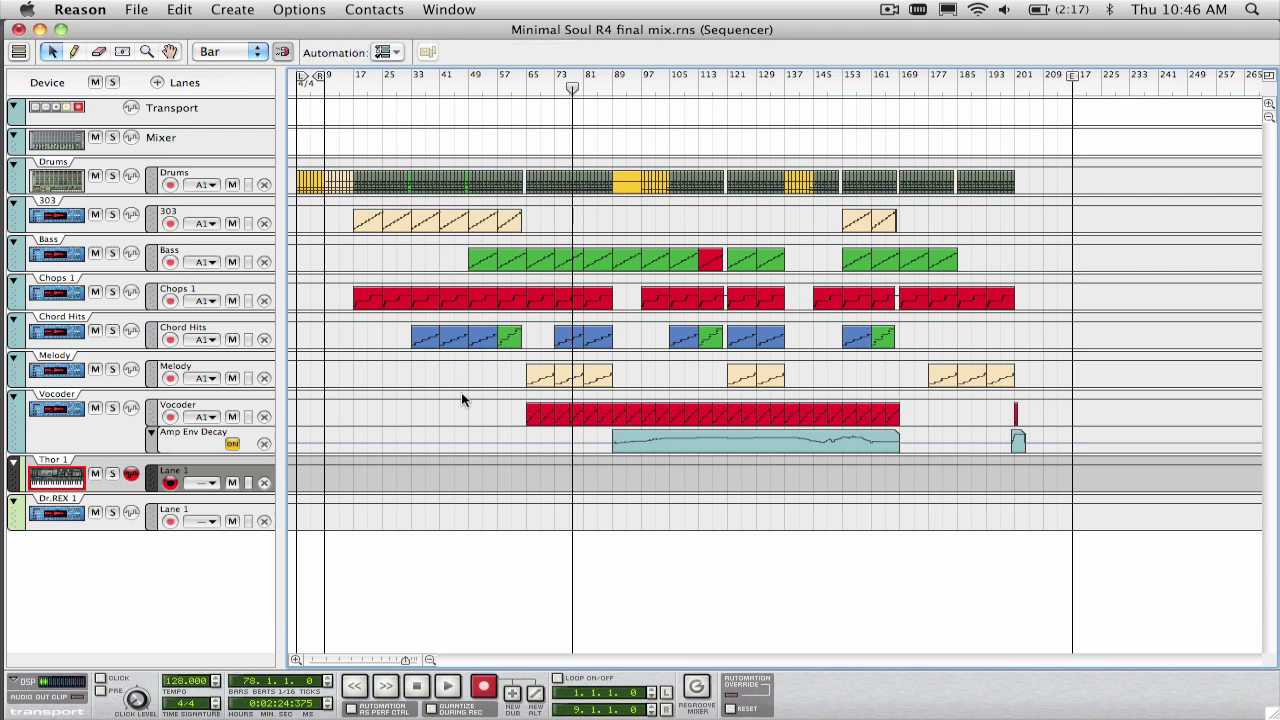
- Select the 303, Bass, Chops 1 and Chord Hits clips and copy them to around bar 194
{"action": "left_click_drag", "start_coordinate": [477, 388], "coordinate": [452, 224]}
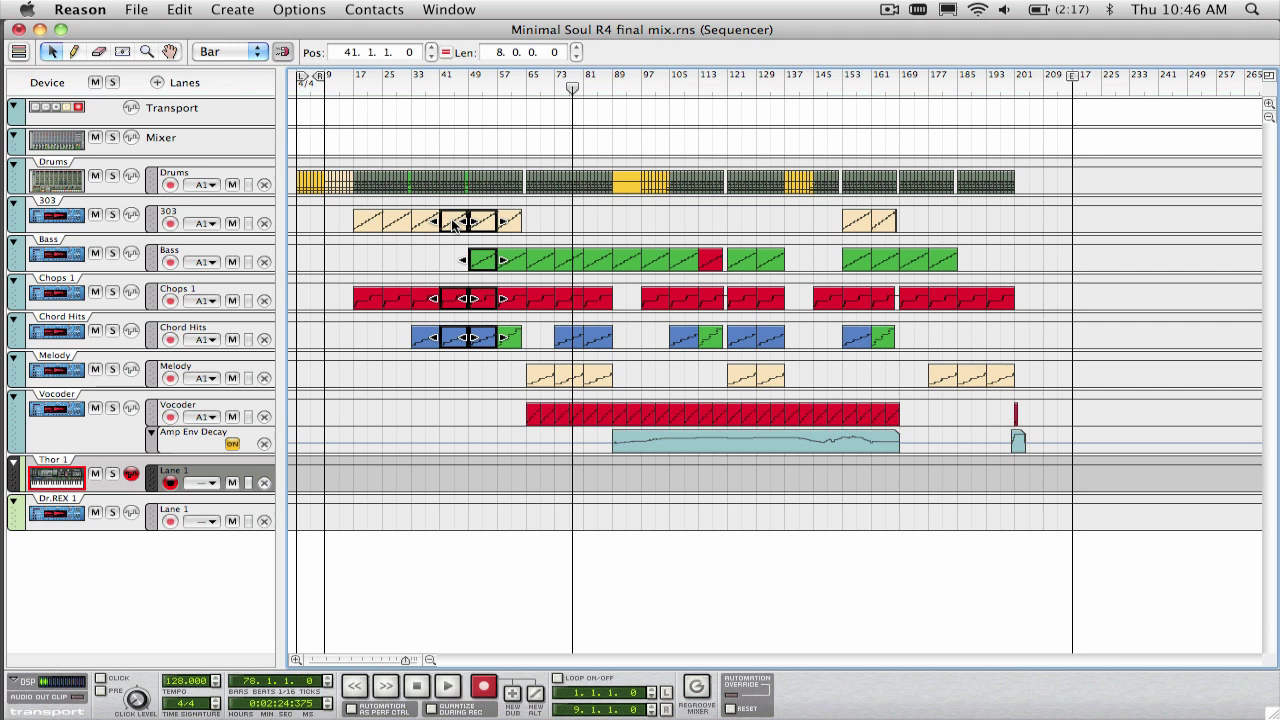
{"action": "left_click", "coordinate": [545, 262], "text": "shift"}
{"action": "left_click", "coordinate": [590, 263], "text": "shift"}
{"action": "mouse_move", "coordinate": [462, 222]}
{"action": "left_mouse_down"}
{"action": "mouse_move", "coordinate": [1008, 244]}
{"action": "mouse_move", "coordinate": [1022, 214]}
{"action": "left_mouse_up"}
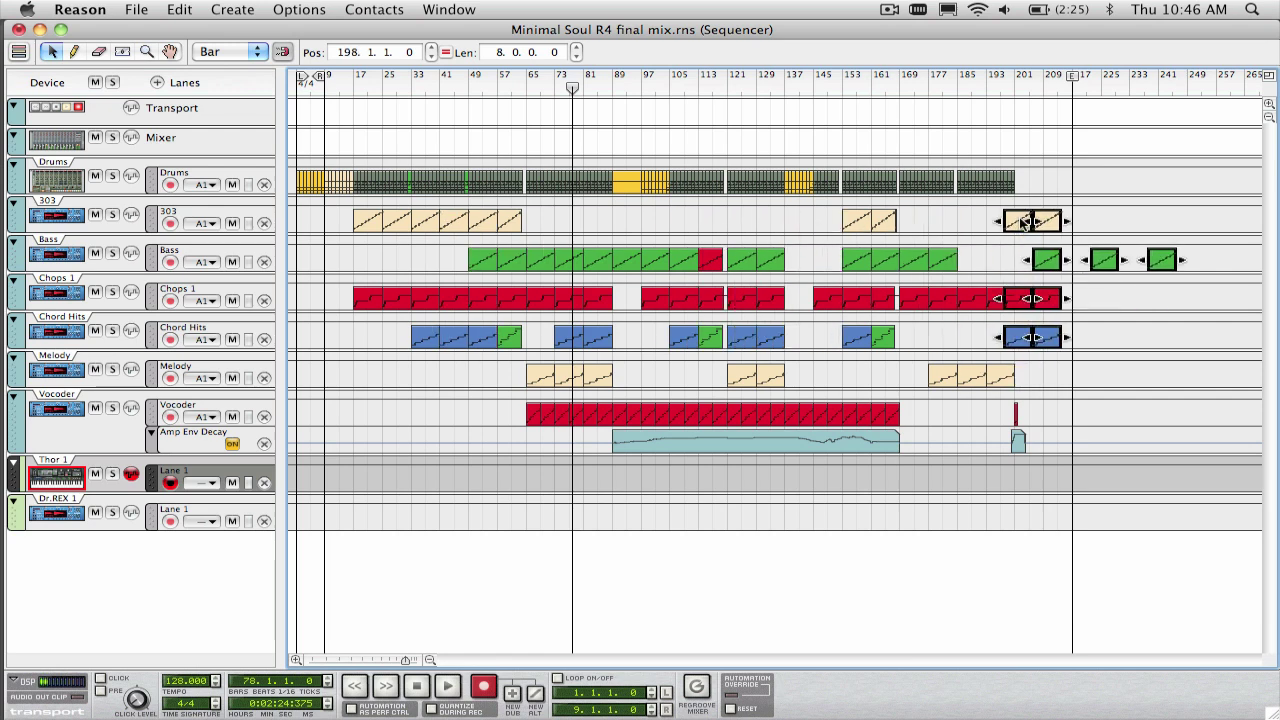
- Undo the end-of-song paste, clear the selection and scroll to the bar 88 area
{"action": "key", "text": "ctrl+z"}
{"action": "left_click", "coordinate": [616, 210]}
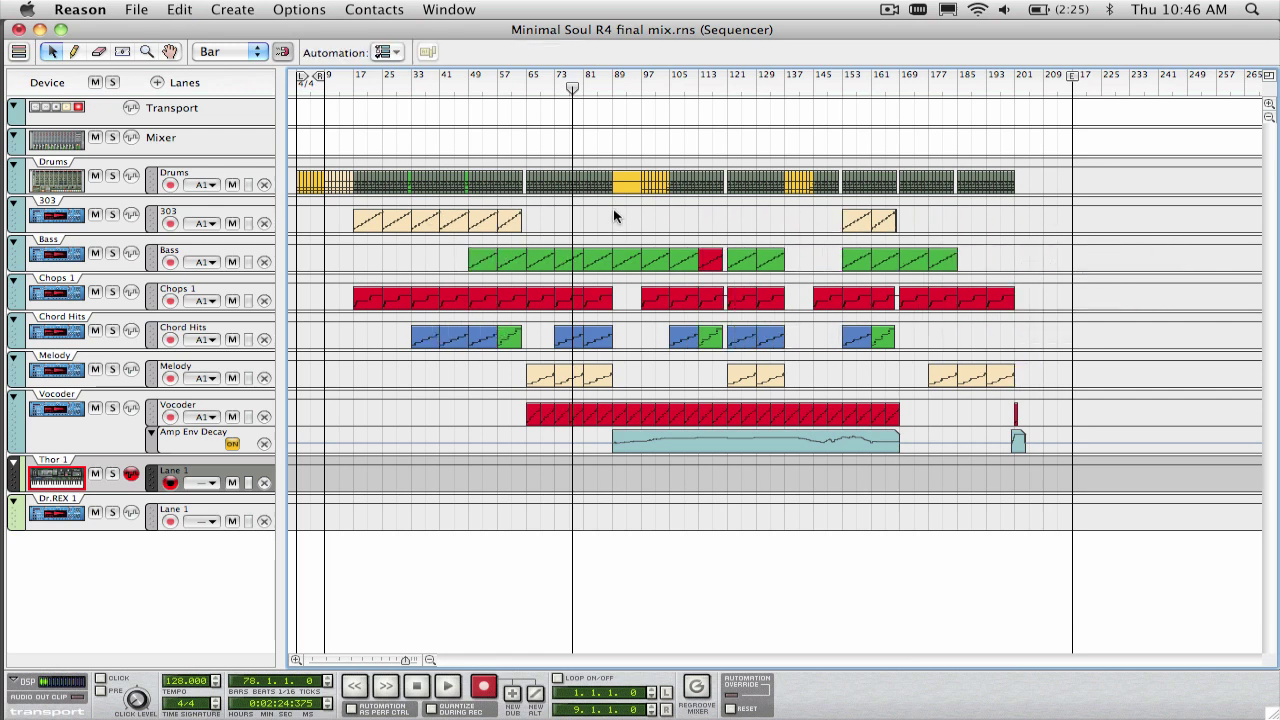
{"action": "scroll", "coordinate": [620, 170], "scroll_direction": "down", "scroll_amount": 1}
{"action": "scroll", "coordinate": [640, 185], "scroll_direction": "up", "scroll_amount": 1}
{"action": "scroll", "coordinate": [690, 210], "scroll_direction": "up", "scroll_amount": 2}
{"action": "scroll", "coordinate": [740, 212], "scroll_direction": "up", "scroll_amount": 1}
{"action": "scroll", "coordinate": [889, 220], "scroll_direction": "up", "scroll_amount": 1}
{"action": "scroll", "coordinate": [889, 220], "scroll_direction": "right", "scroll_amount": 1}
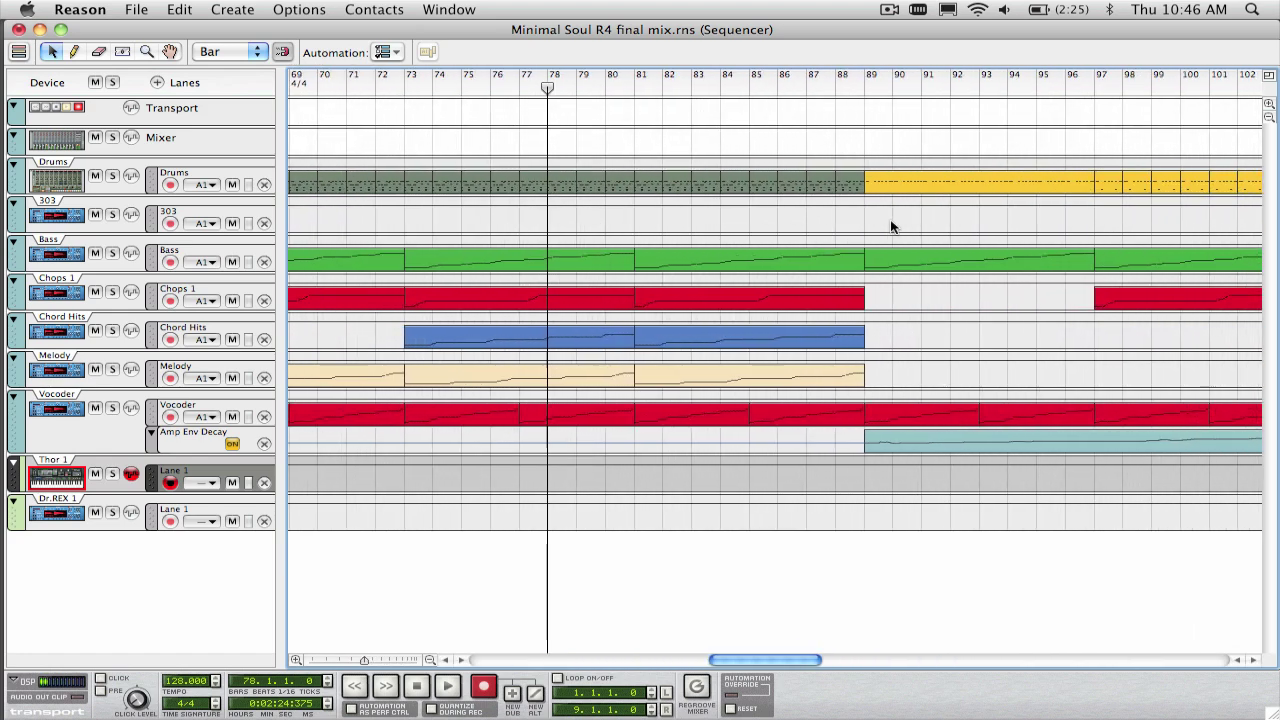
{"action": "scroll", "coordinate": [860, 200], "scroll_direction": "up", "scroll_amount": 1}
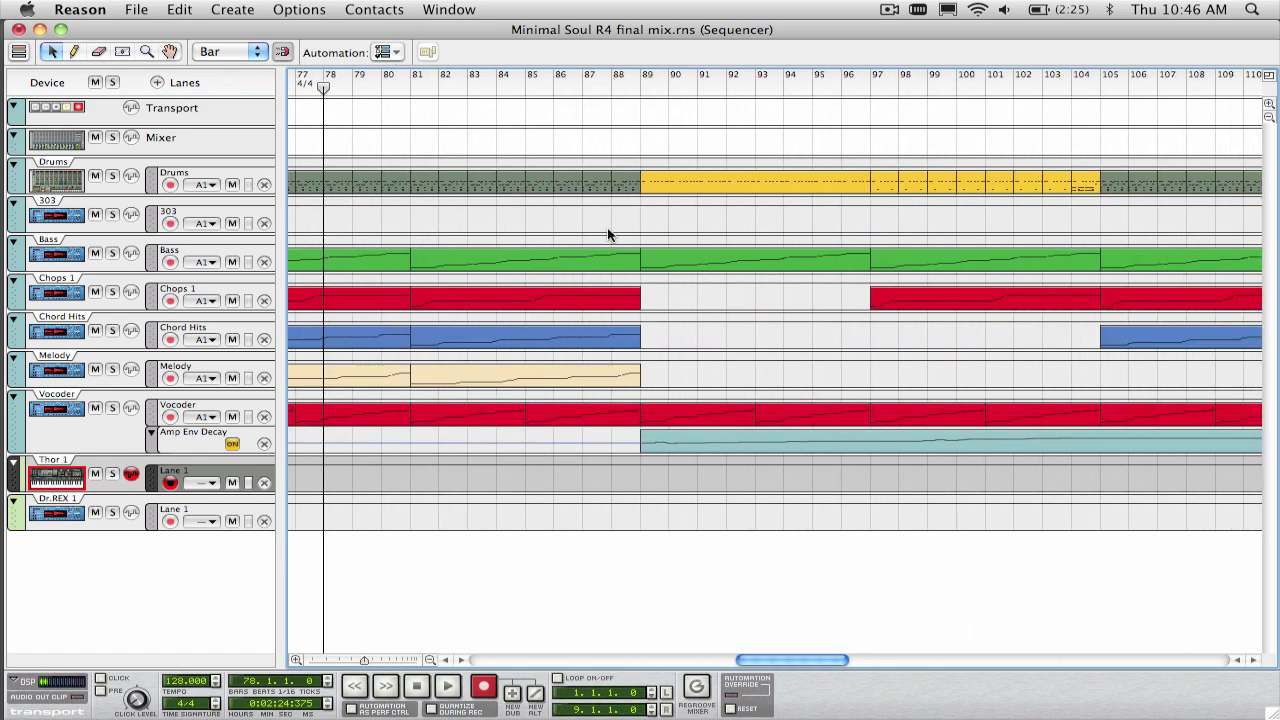
- Razor-split the Bass, Chops 1, Chord Hits and Melody clips at bar 88, then undo
{"action": "key", "text": "r"}
{"action": "left_click", "coordinate": [611, 258]}
{"action": "left_click", "coordinate": [611, 297]}
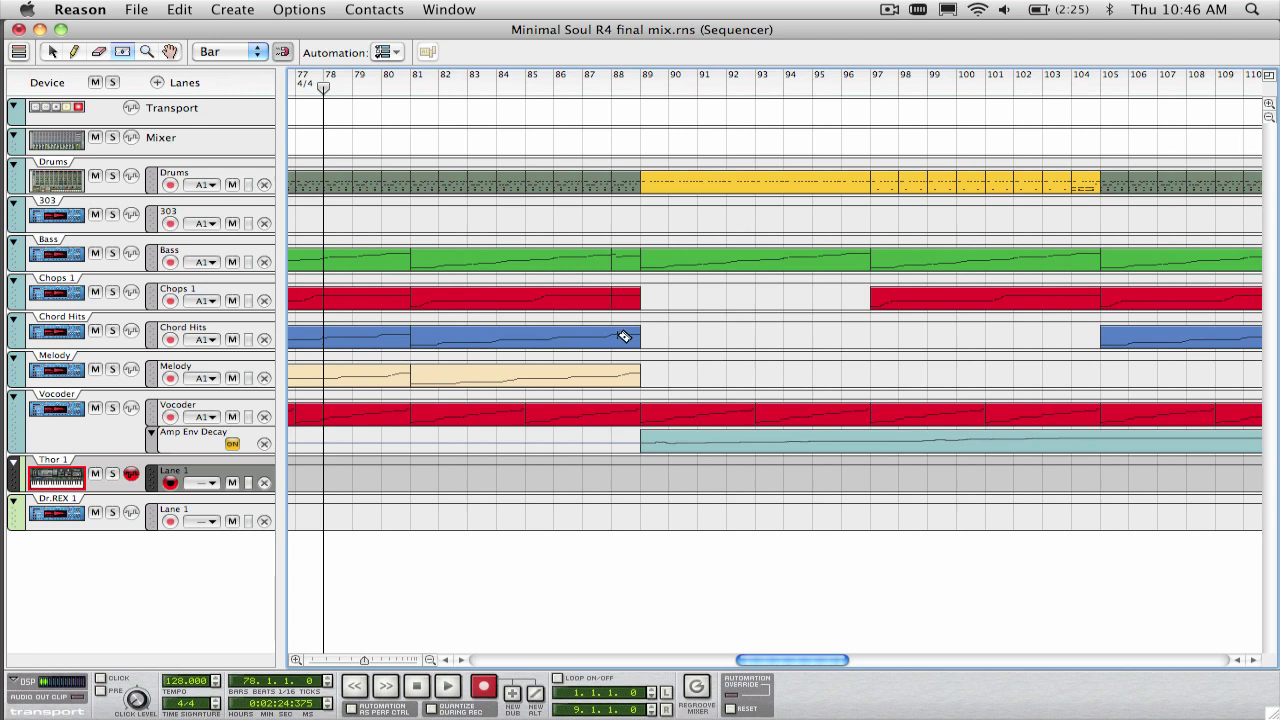
{"action": "left_click", "coordinate": [620, 337]}
{"action": "left_click", "coordinate": [619, 373]}
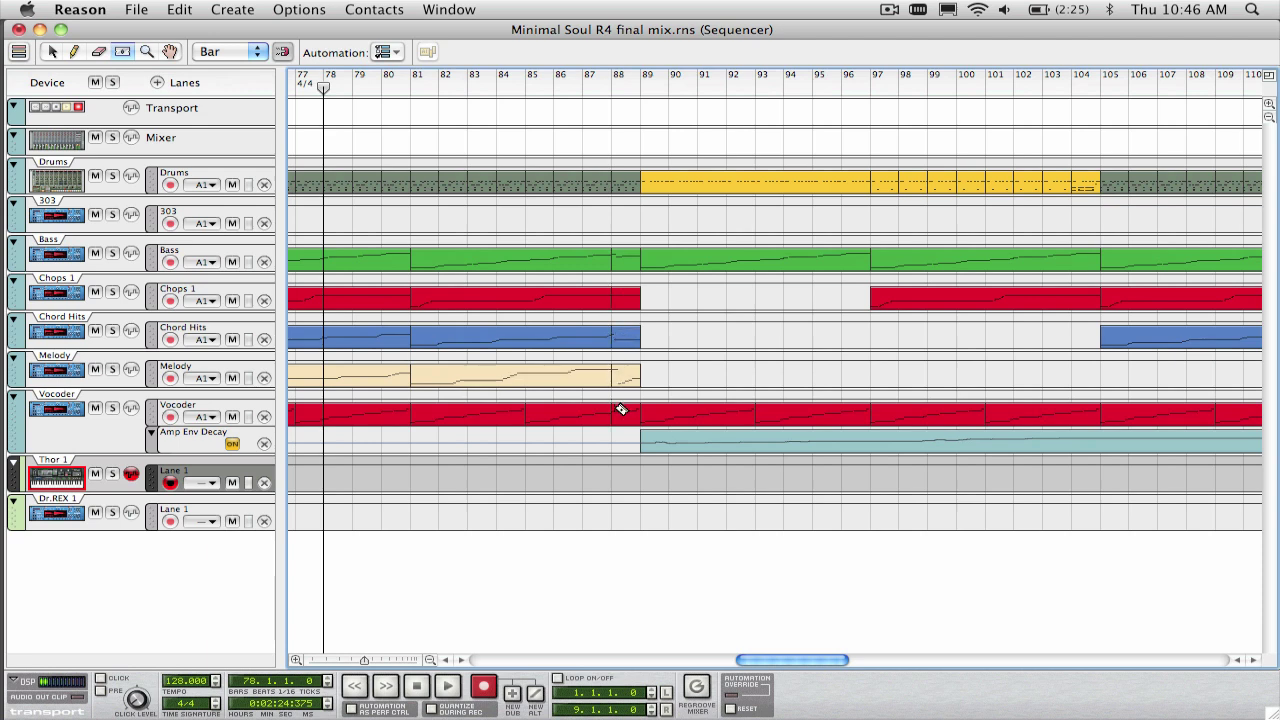
{"action": "key", "text": "super+z"}
{"action": "key", "text": "super+z"}
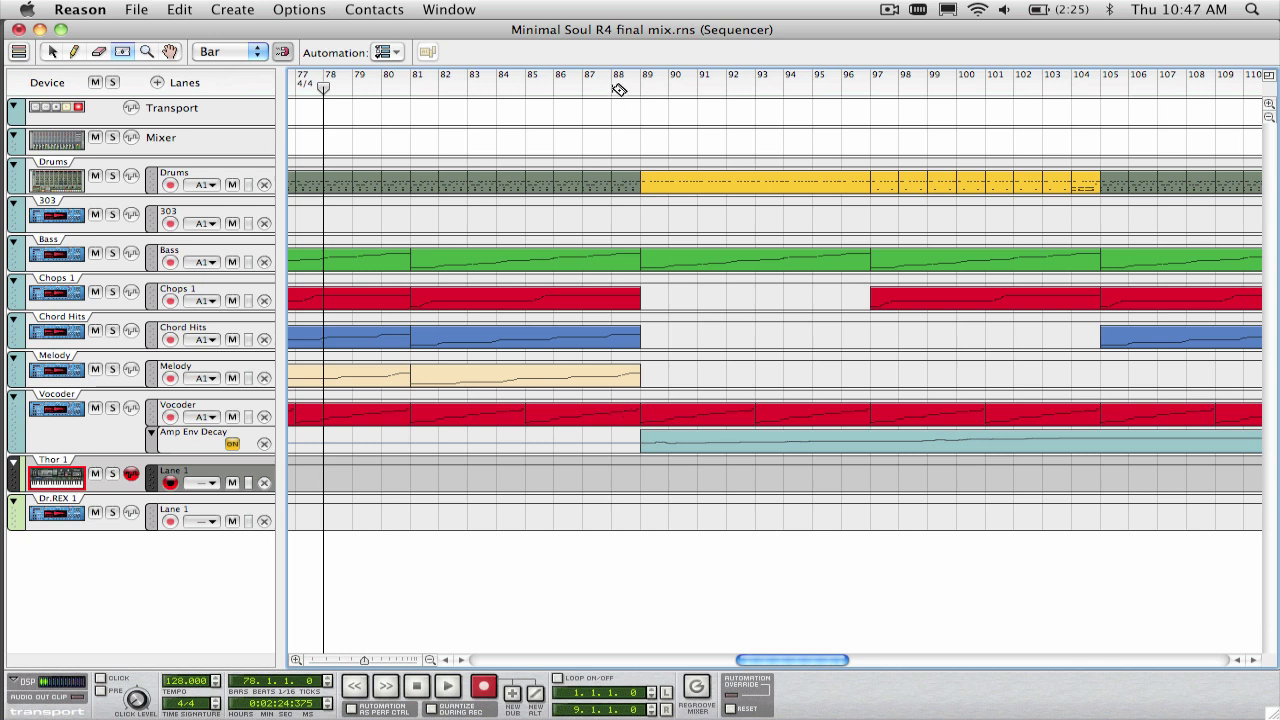
- Cut all lanes at bars 88 and 89, delete and restore that slice, then zoom out
{"action": "left_click_drag", "start_coordinate": [617, 91], "coordinate": [646, 91]}
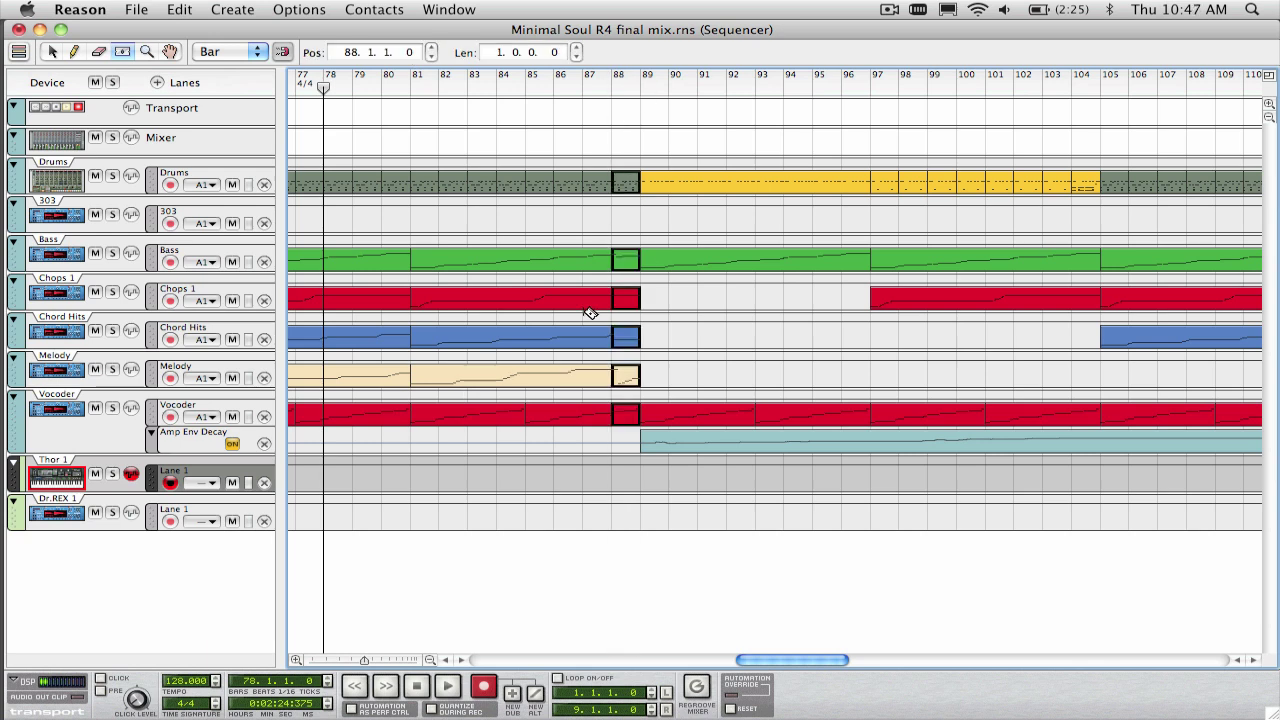
{"action": "key", "text": "Delete"}
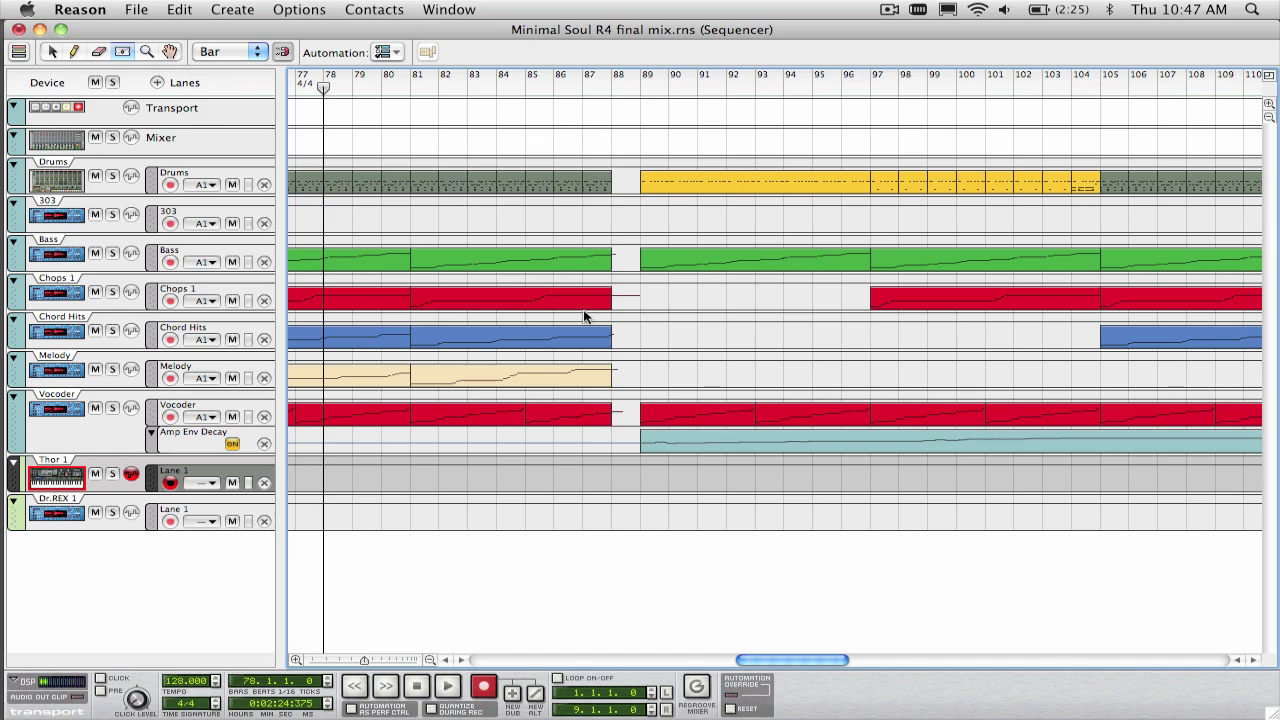
{"action": "key", "text": "ctrl+z"}
{"action": "key", "text": "h"}
{"action": "key", "text": "h"}
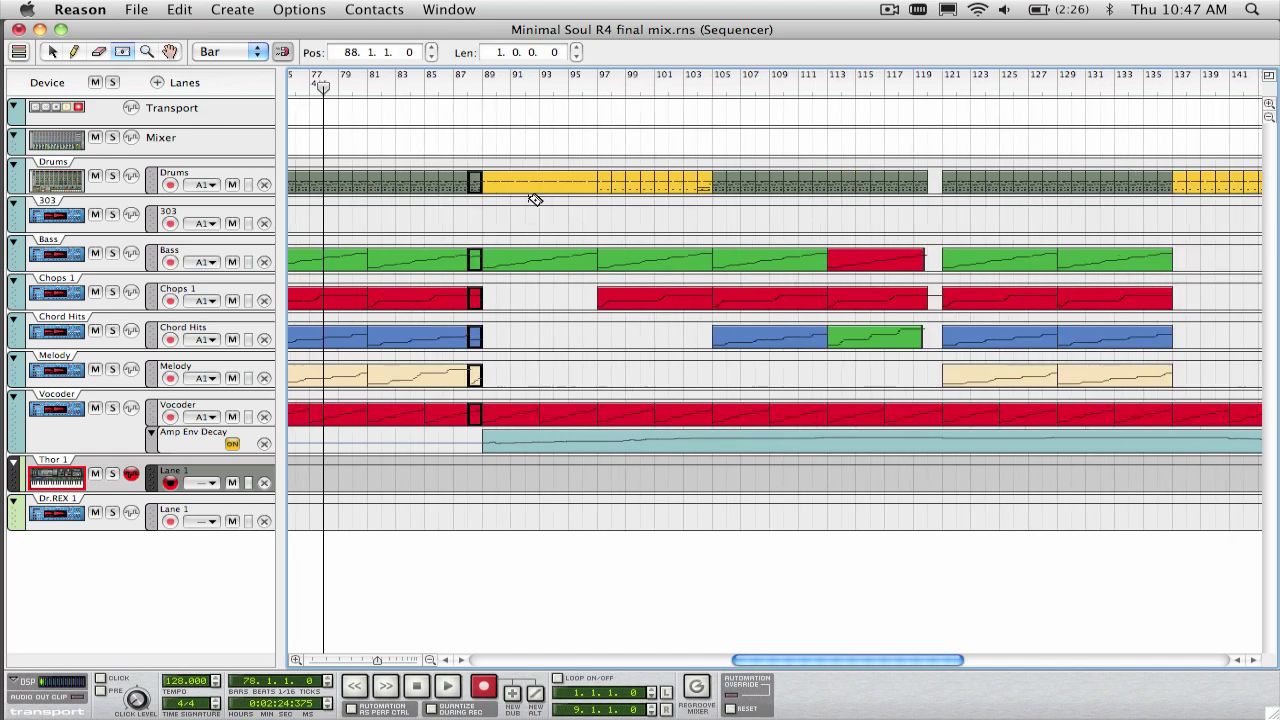
{"action": "key", "text": "h"}
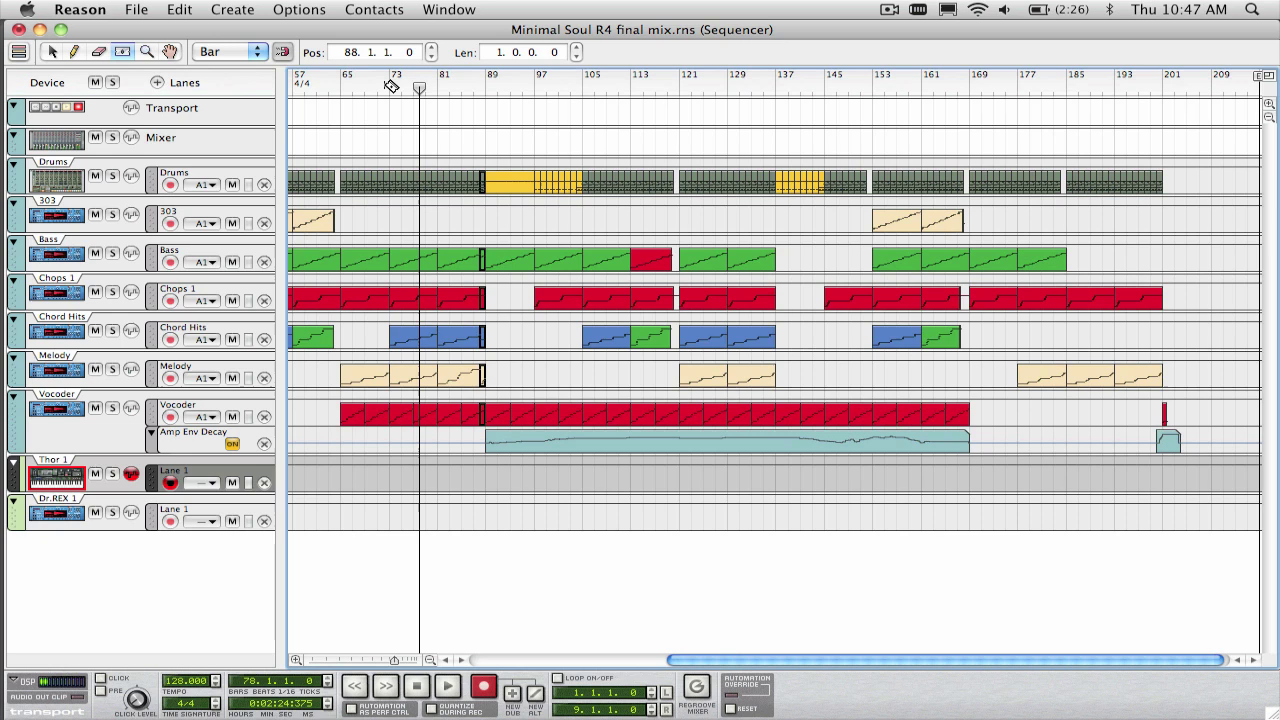
- With the Pointer tool, place the left locator at bar 72 and right locator at bar 91
{"action": "key", "text": "q"}
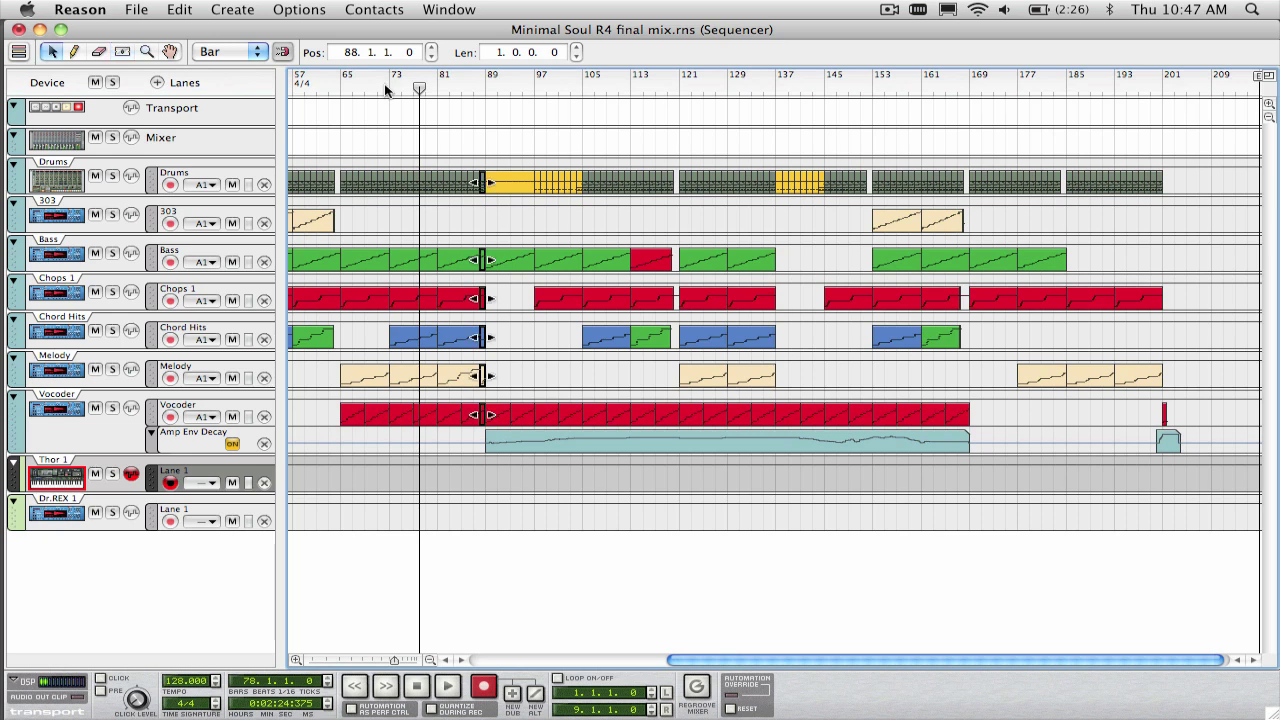
{"action": "left_click", "coordinate": [385, 90], "text": "alt"}
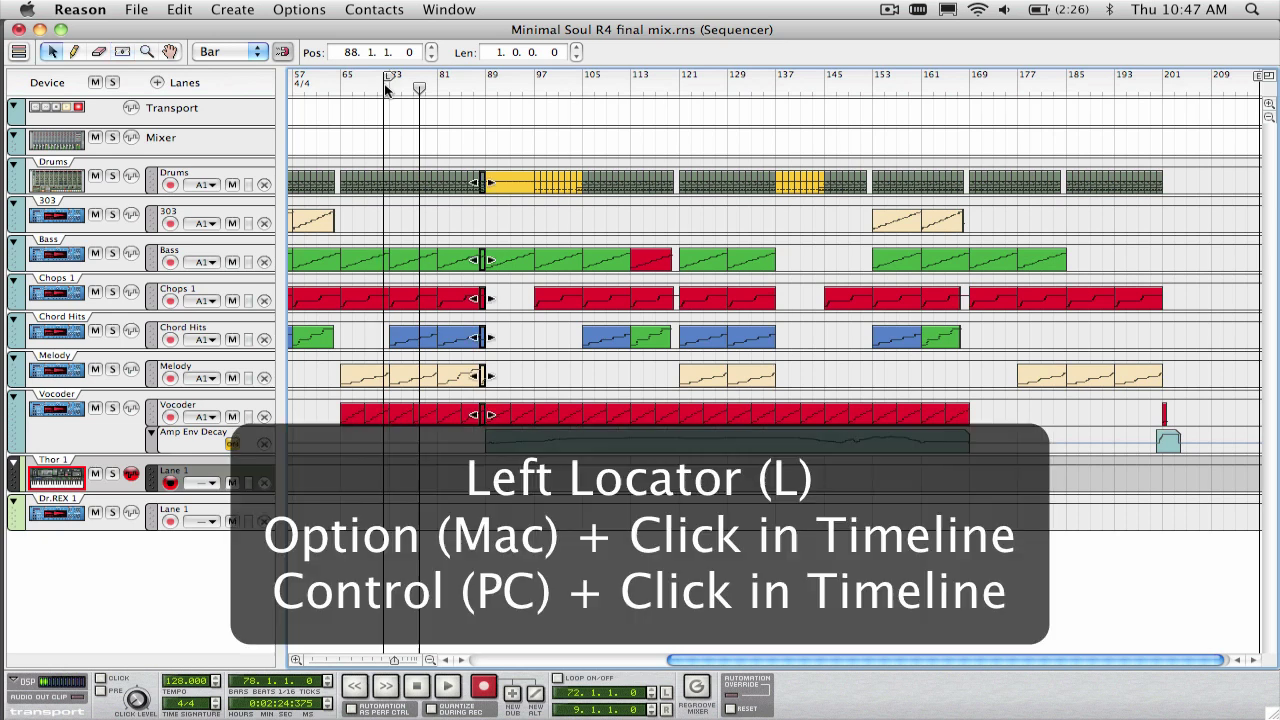
{"action": "left_click", "coordinate": [500, 86], "text": "super"}
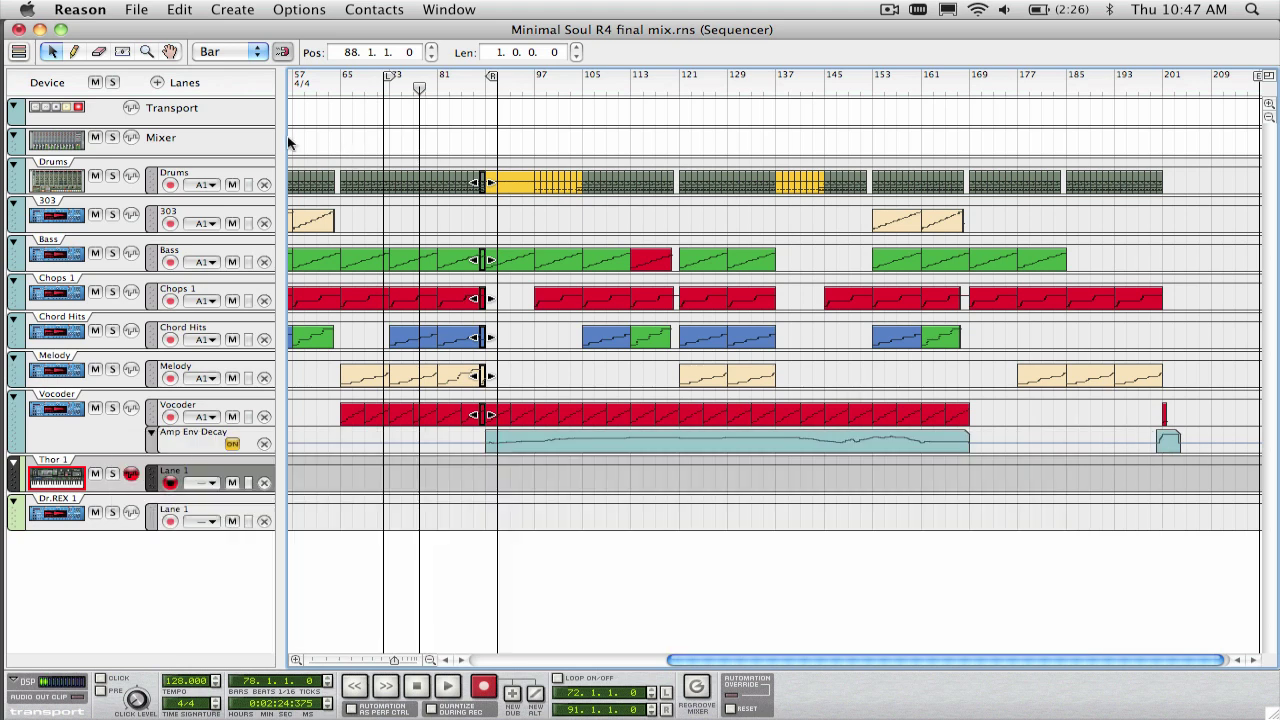
{"action": "key", "text": "shift+Tab"}
- Select the first 303 clip, toggle Edit mode, set the position to bar 20 and show the Rack
{"action": "key", "text": "shift+Tab"}
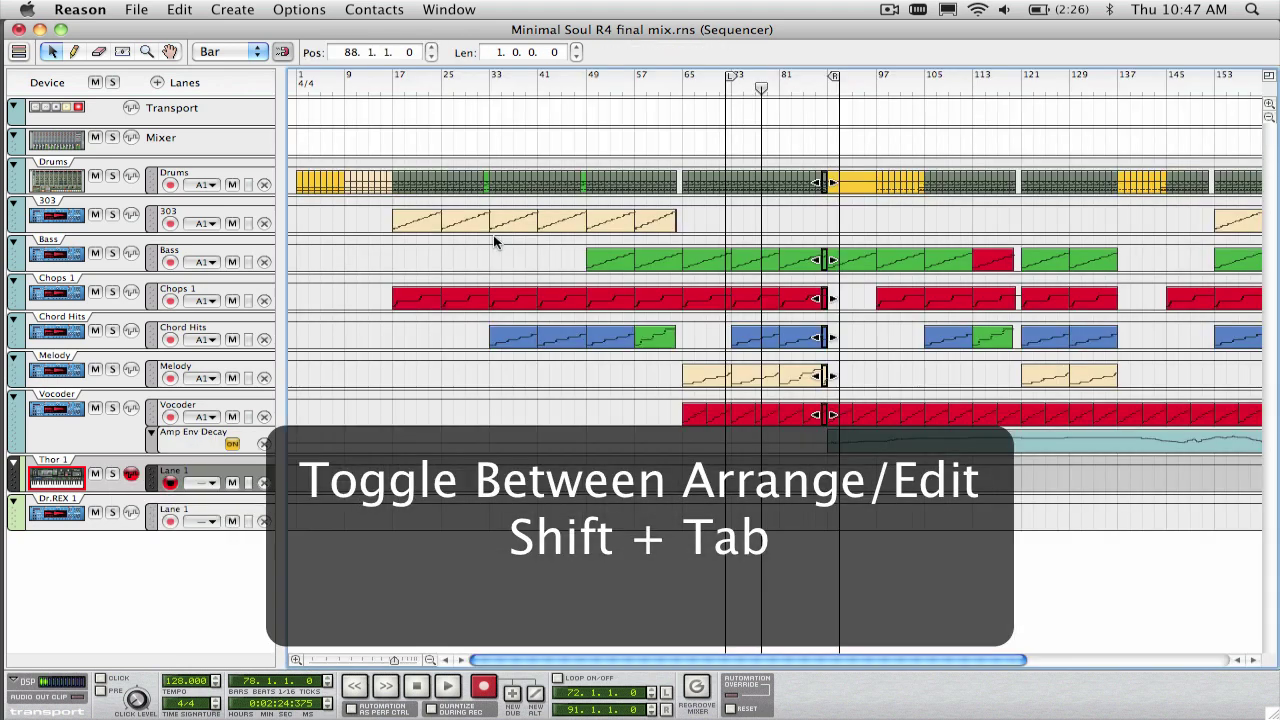
{"action": "left_click", "coordinate": [423, 229]}
{"action": "key", "text": "shift+Tab"}
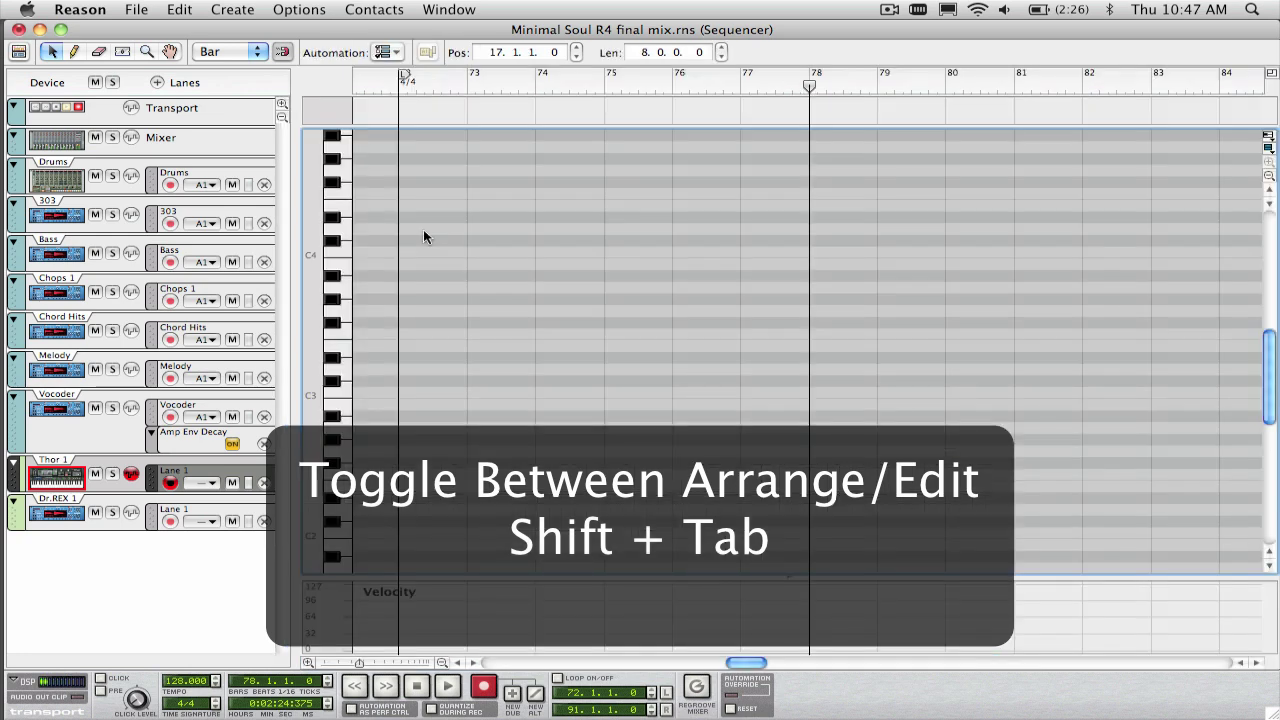
{"action": "key", "text": "shift+Tab"}
{"action": "left_click", "coordinate": [409, 88]}
{"action": "key", "text": "shift+Tab"}
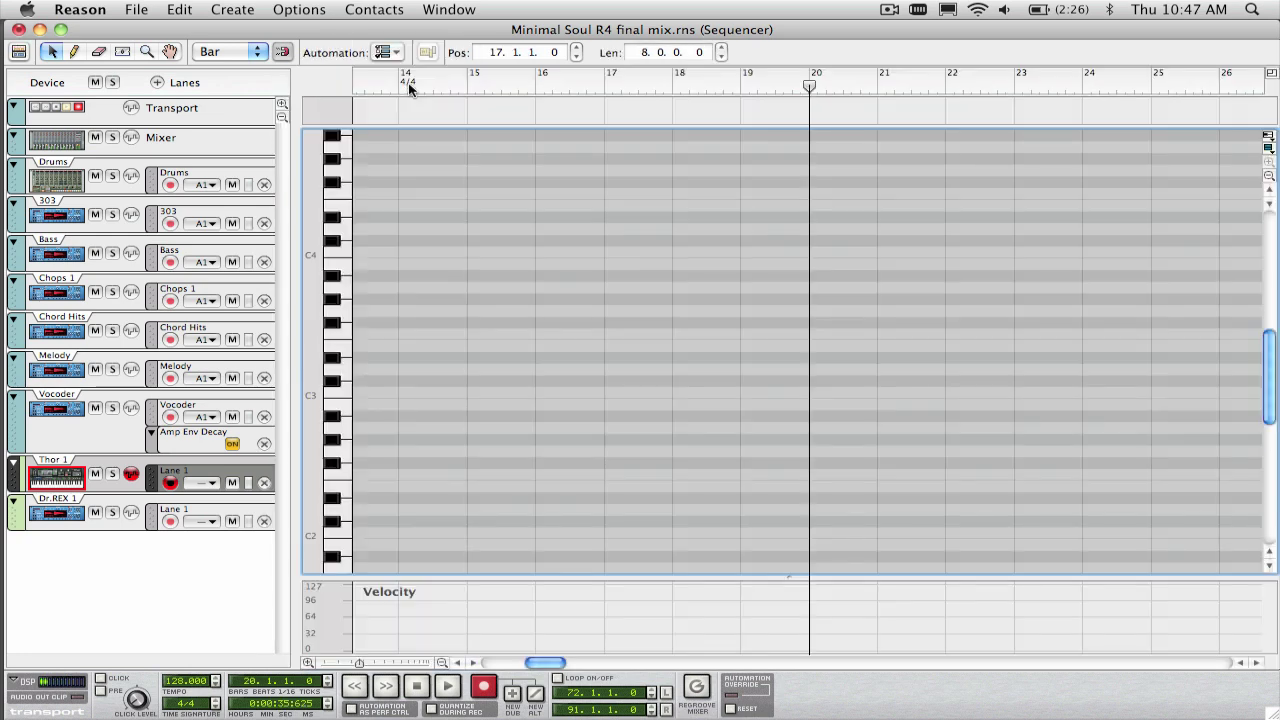
{"action": "key", "text": "shift+Tab"}
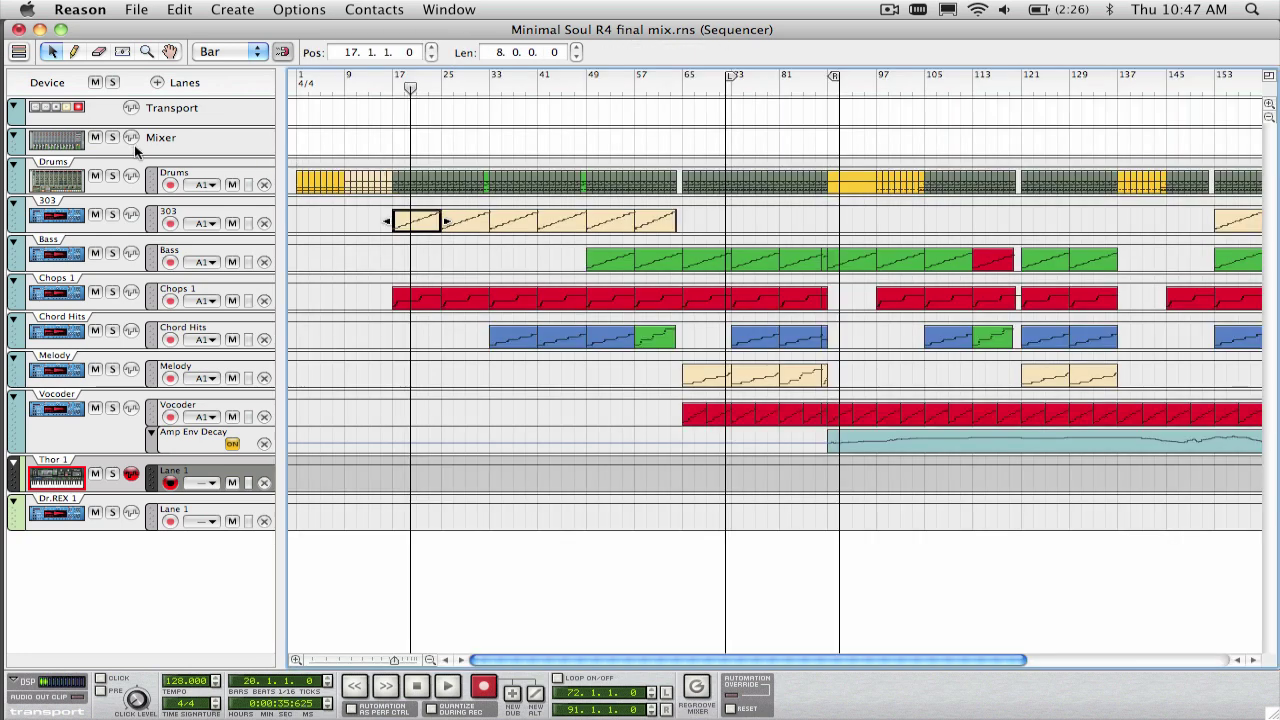
{"action": "key", "text": "ctrl+1"}
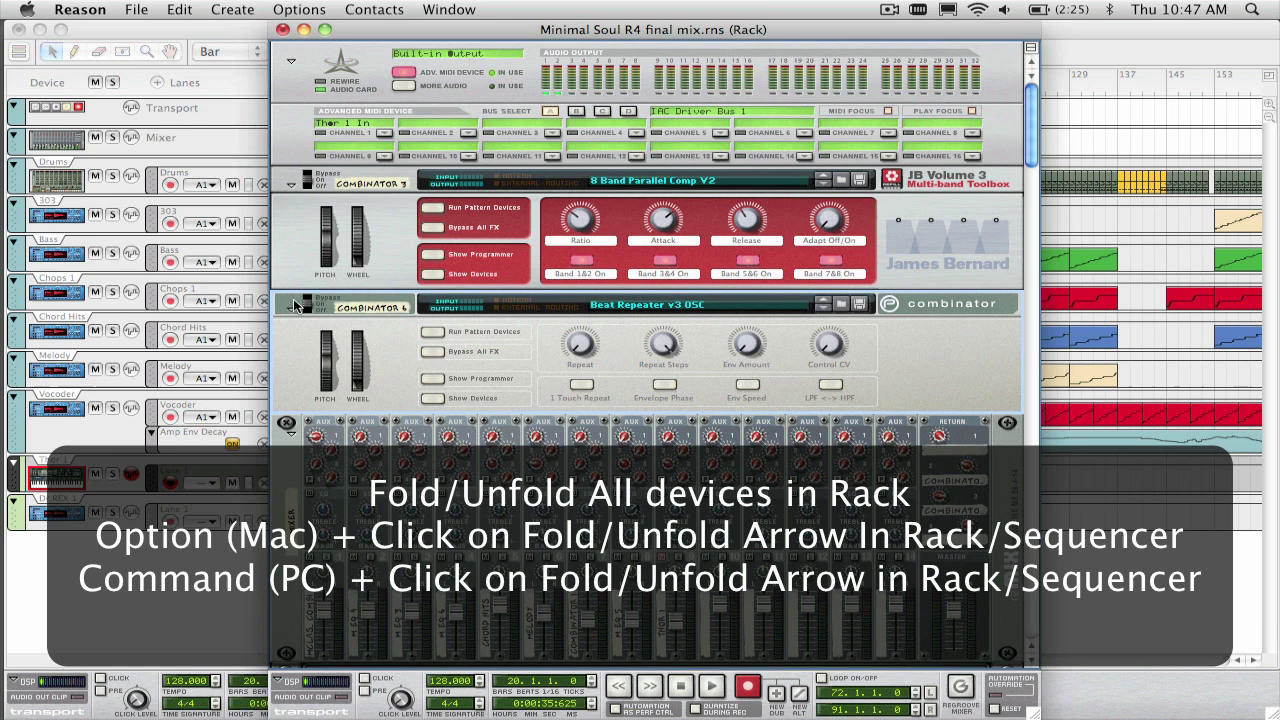
{"action": "left_click", "coordinate": [291, 184], "text": "alt"}
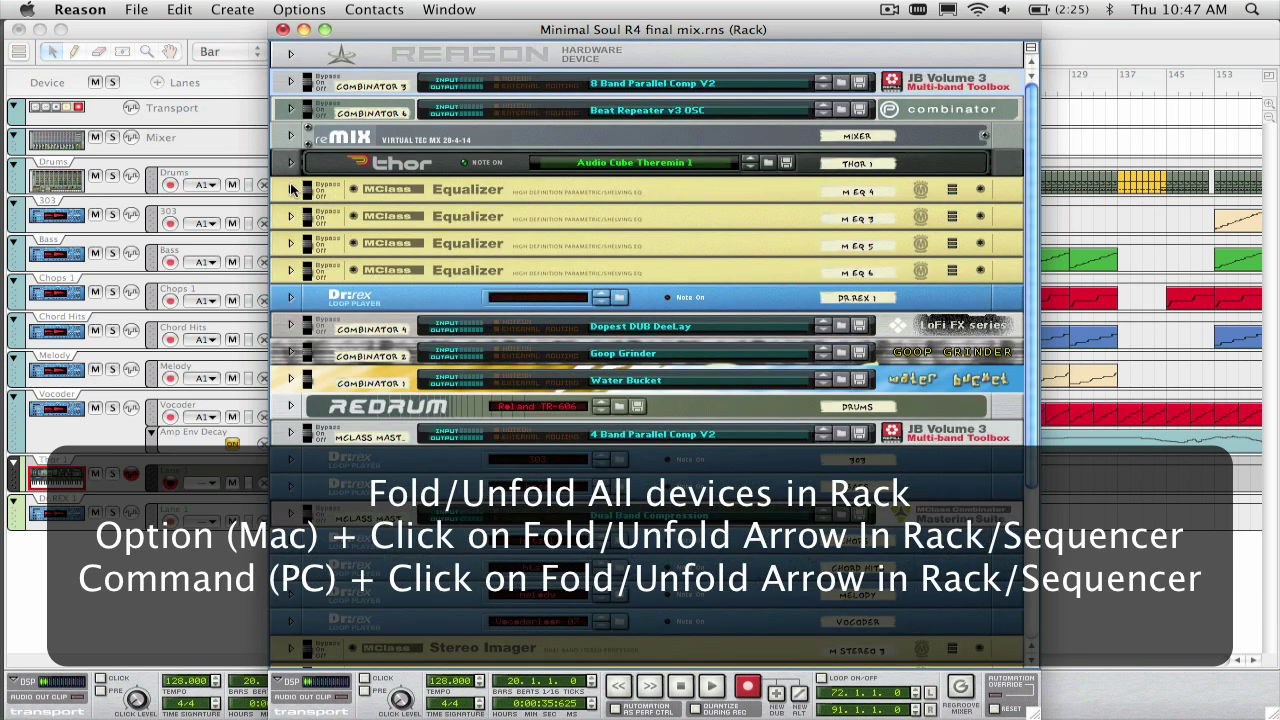
{"action": "left_click", "coordinate": [292, 176], "text": "alt"}
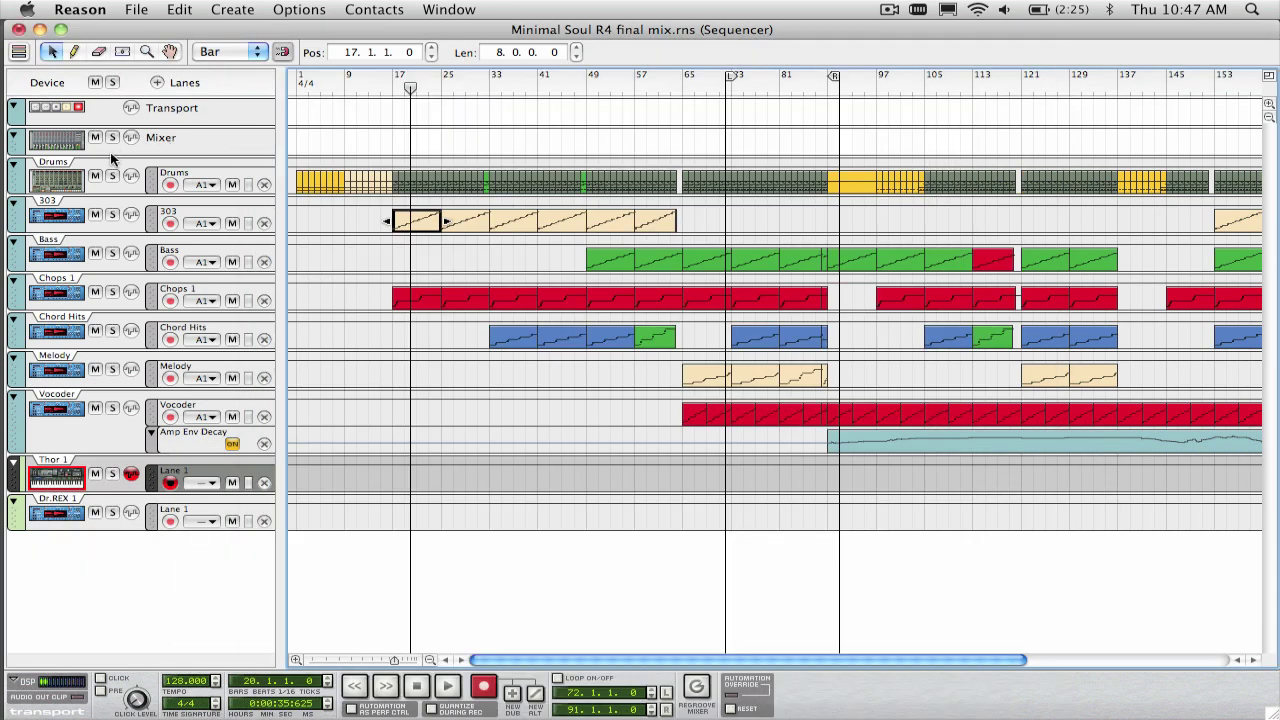
{"action": "left_click", "coordinate": [15, 172], "text": "alt"}
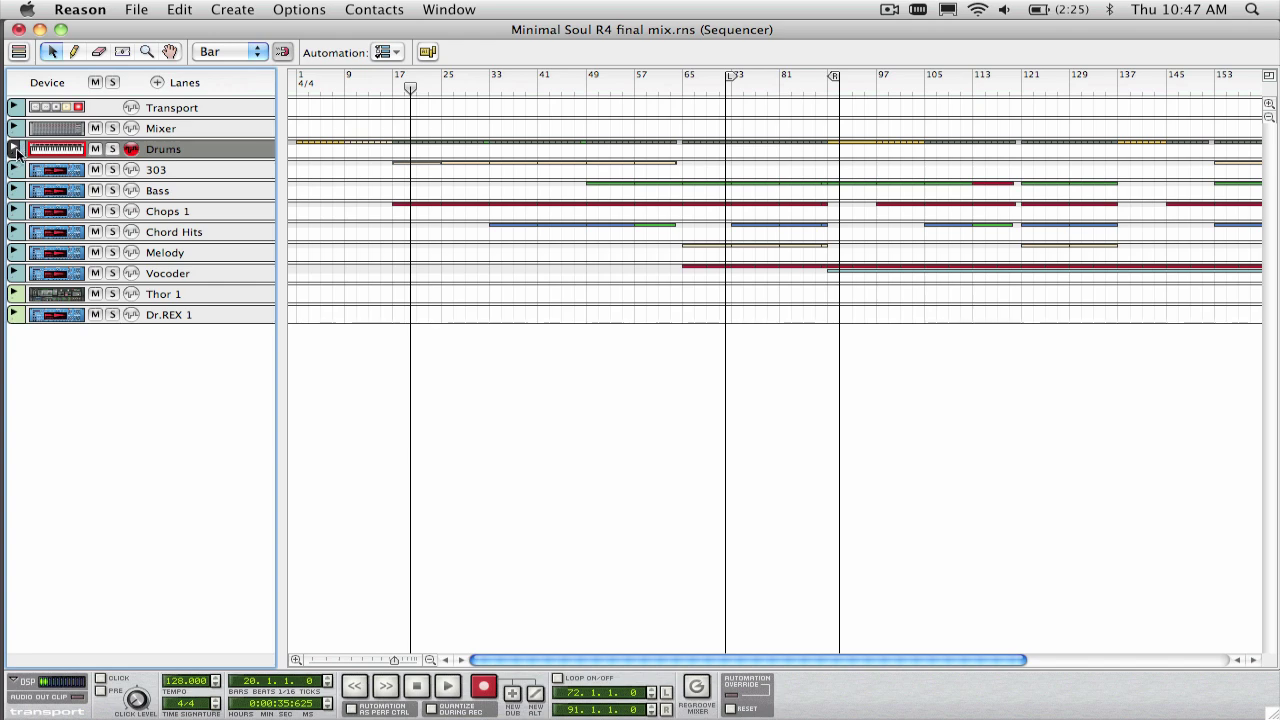
{"action": "left_click", "coordinate": [15, 150], "text": "alt"}
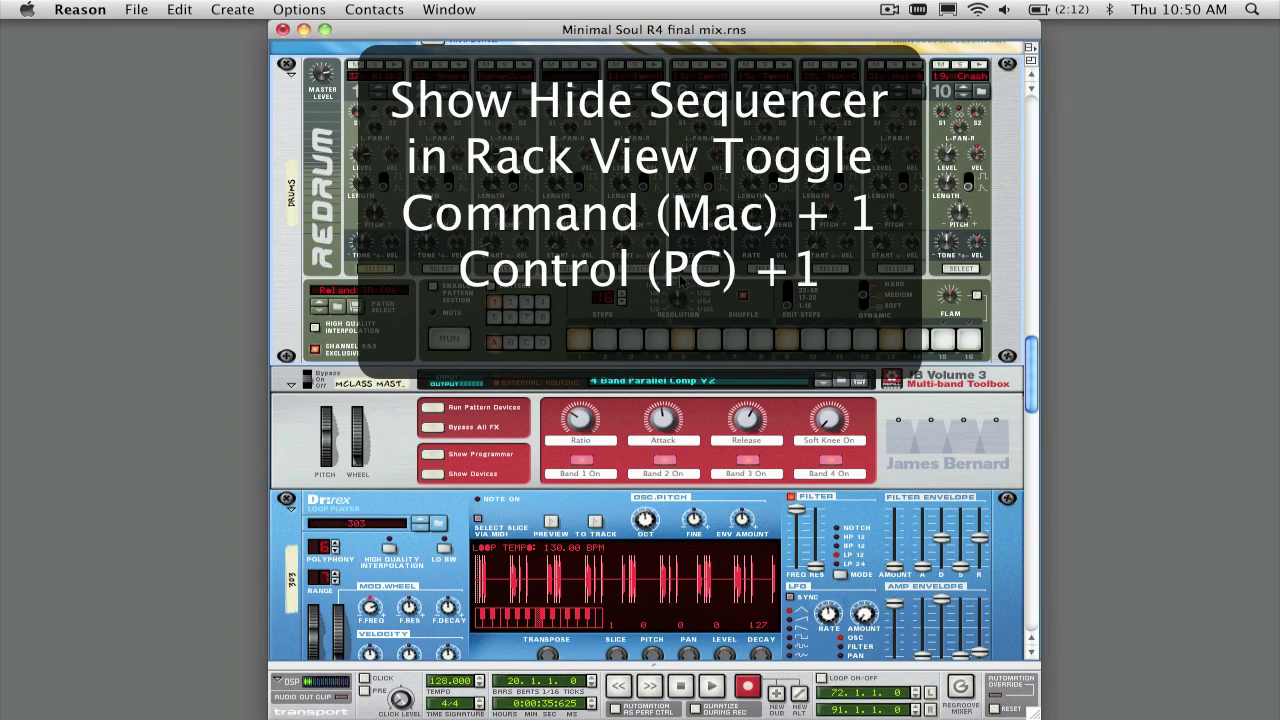
{"action": "key", "text": "super+1"}
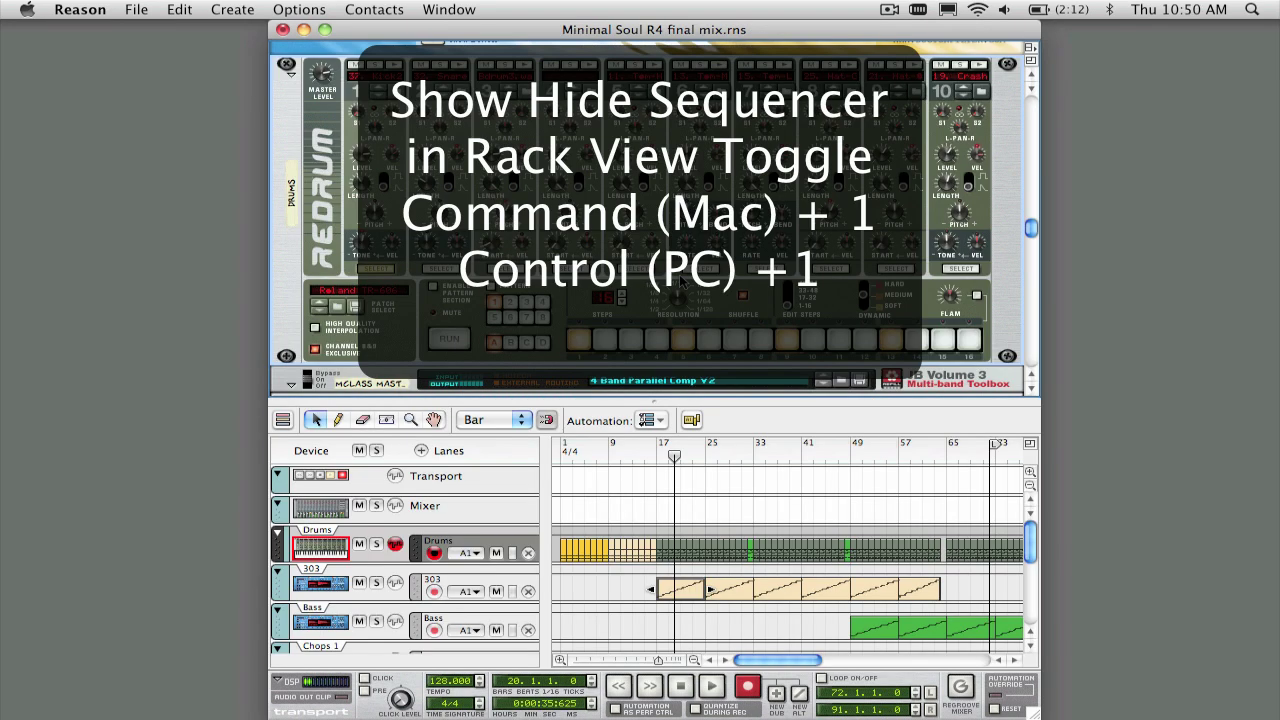
{"action": "key", "text": "super+1"}
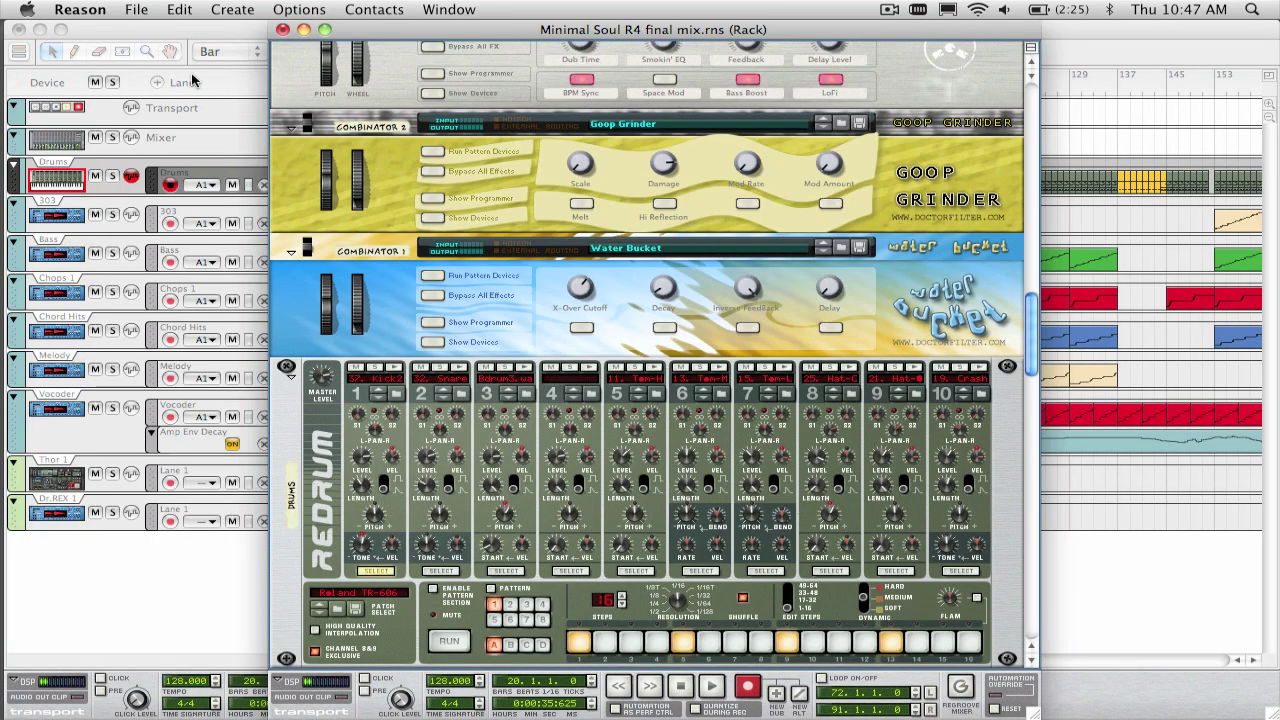
{"action": "key", "text": "super+2"}
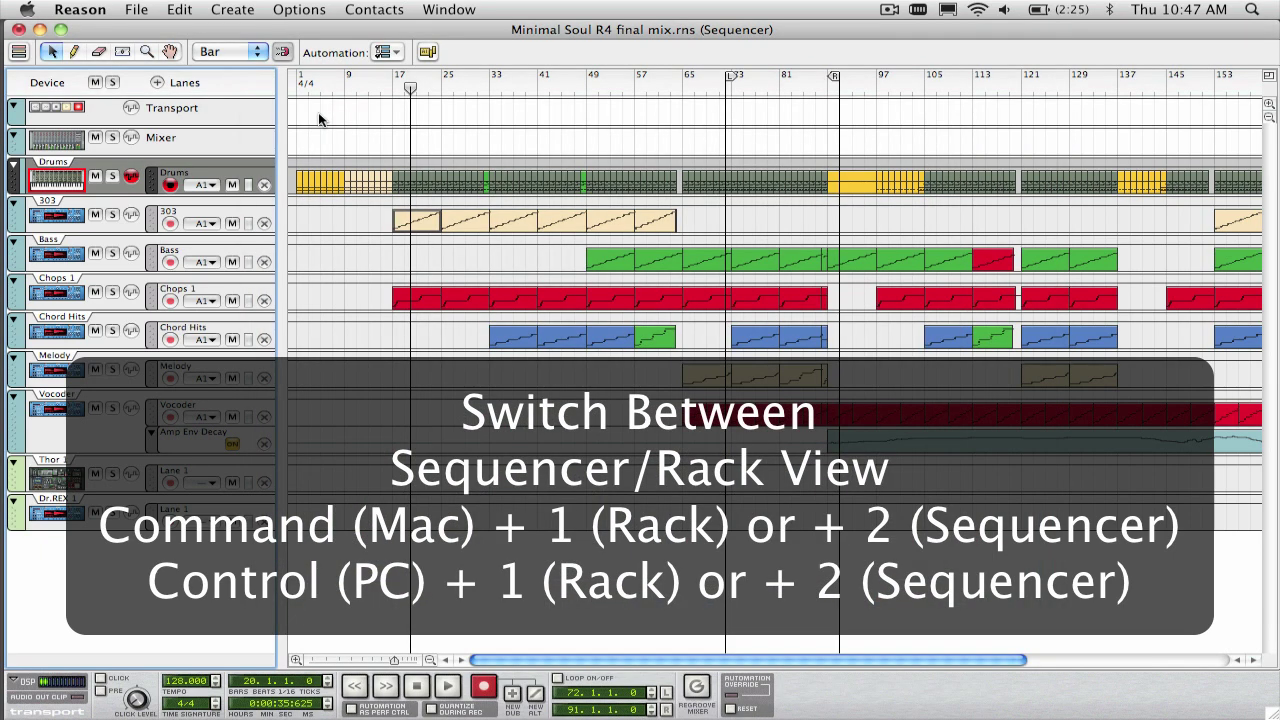
{"action": "key", "text": "super+1"}
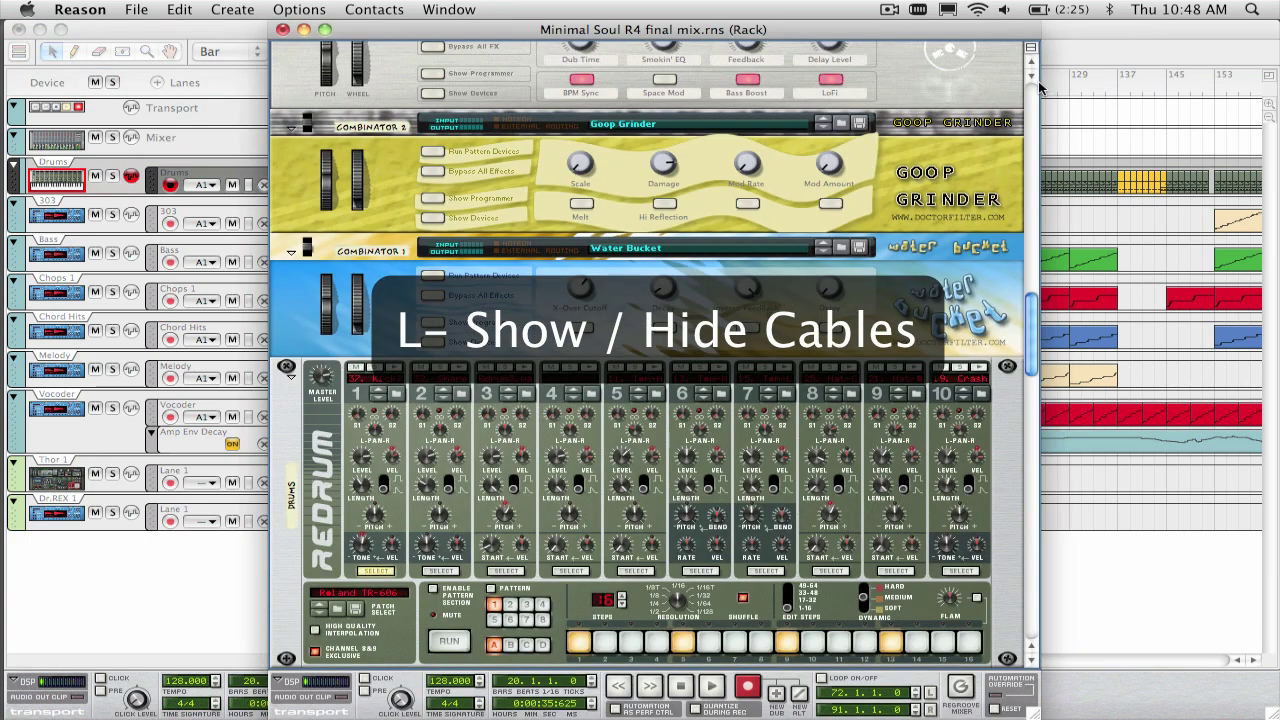
- Flip the rack to view cables and back, then scroll down to the last devices
{"action": "key", "text": "Tab"}
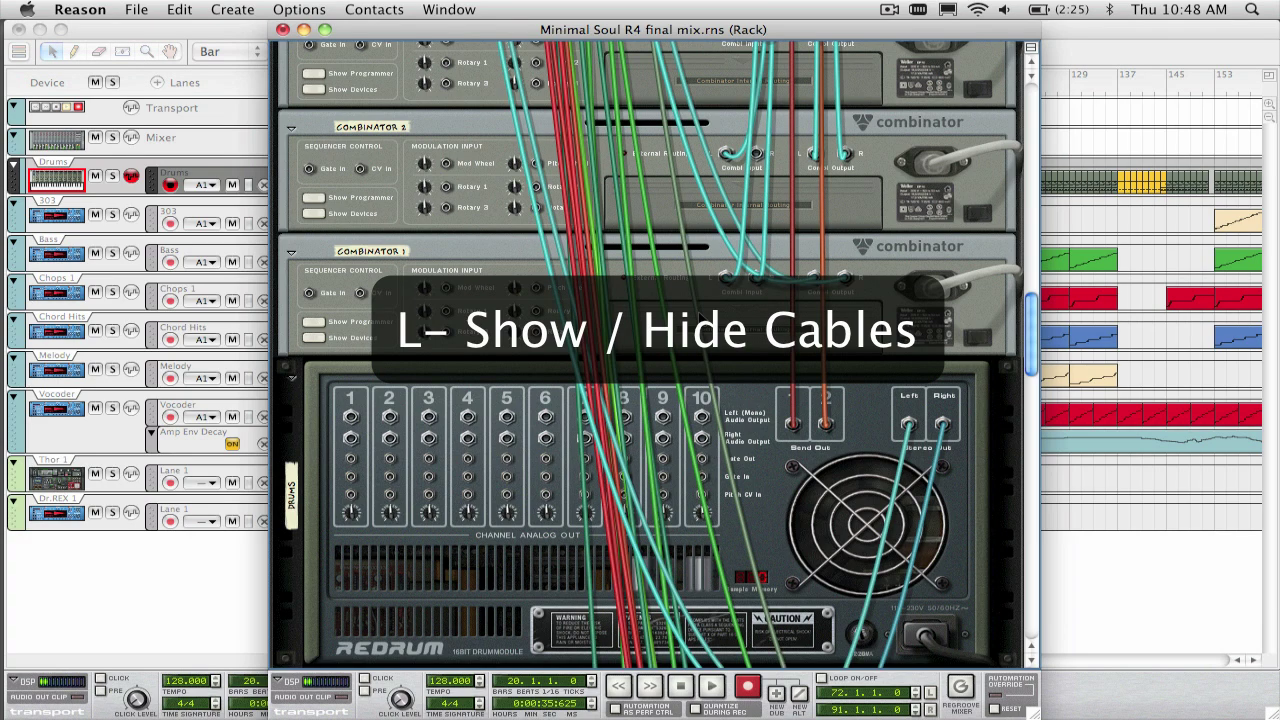
{"action": "key", "text": "Tab"}
{"action": "scroll", "coordinate": [650, 325], "scroll_direction": "down", "scroll_amount": 10}
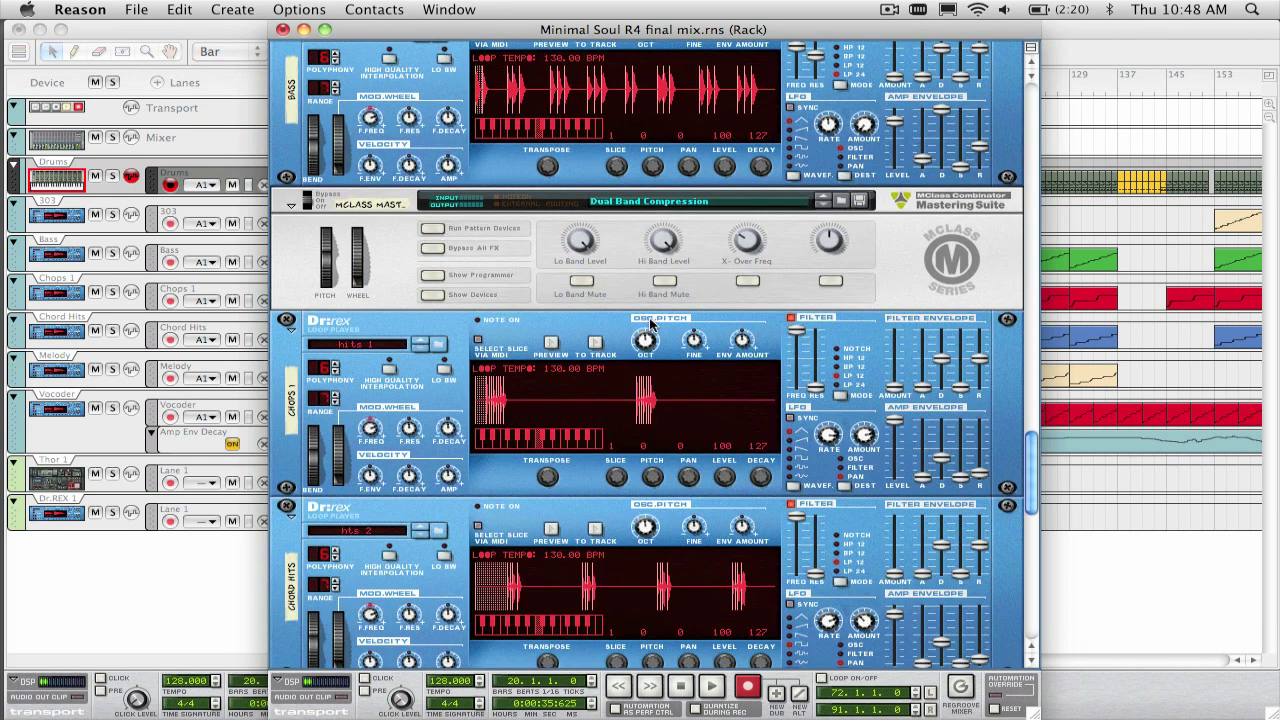
{"action": "scroll", "coordinate": [650, 323], "scroll_direction": "down", "scroll_amount": 10}
{"action": "scroll", "coordinate": [650, 325], "scroll_direction": "down", "scroll_amount": 3}
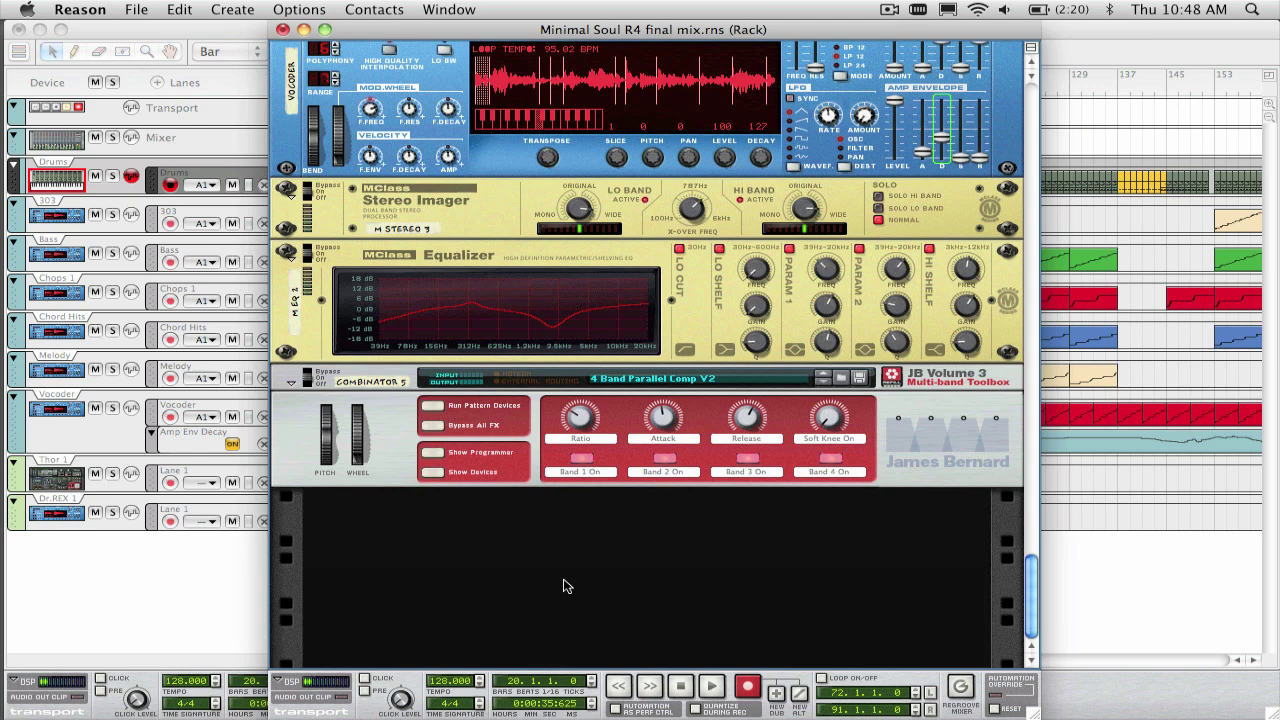
- Create an unrouted RV7000 Advanced Reverb and verify its back panel has no cables
{"action": "left_click", "coordinate": [232, 9]}
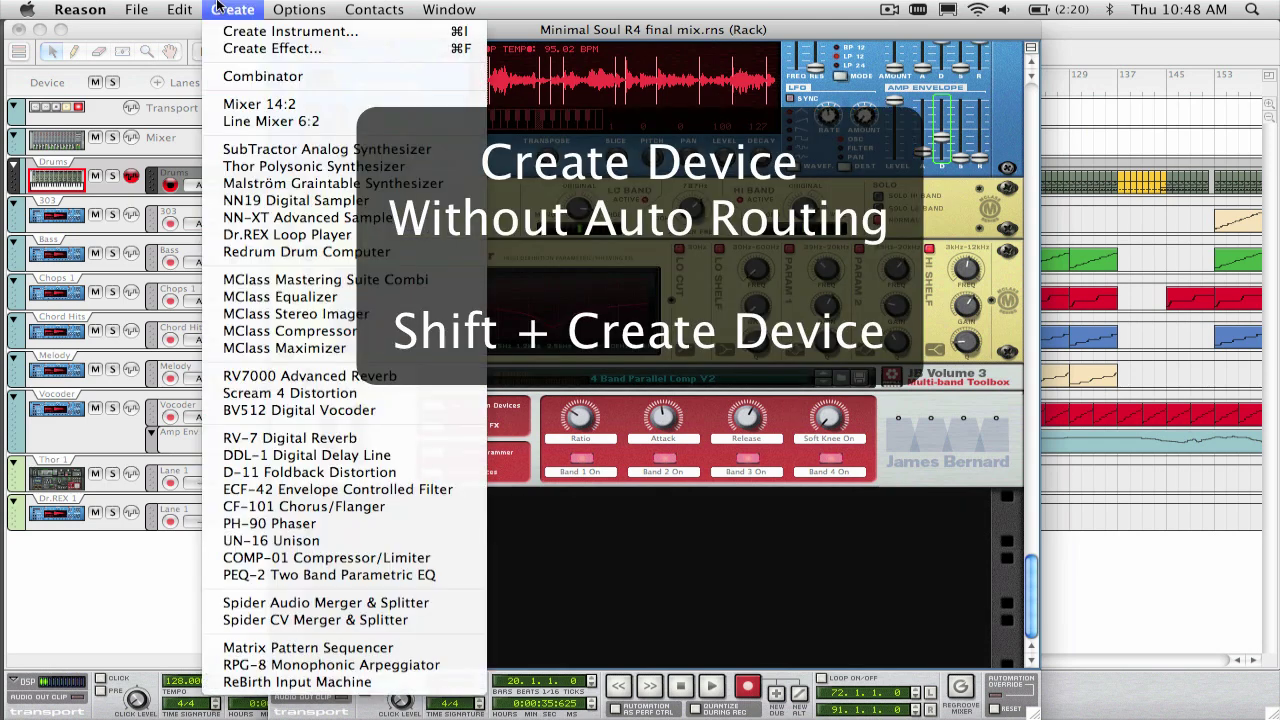
{"action": "left_click", "coordinate": [300, 374], "text": "shift"}
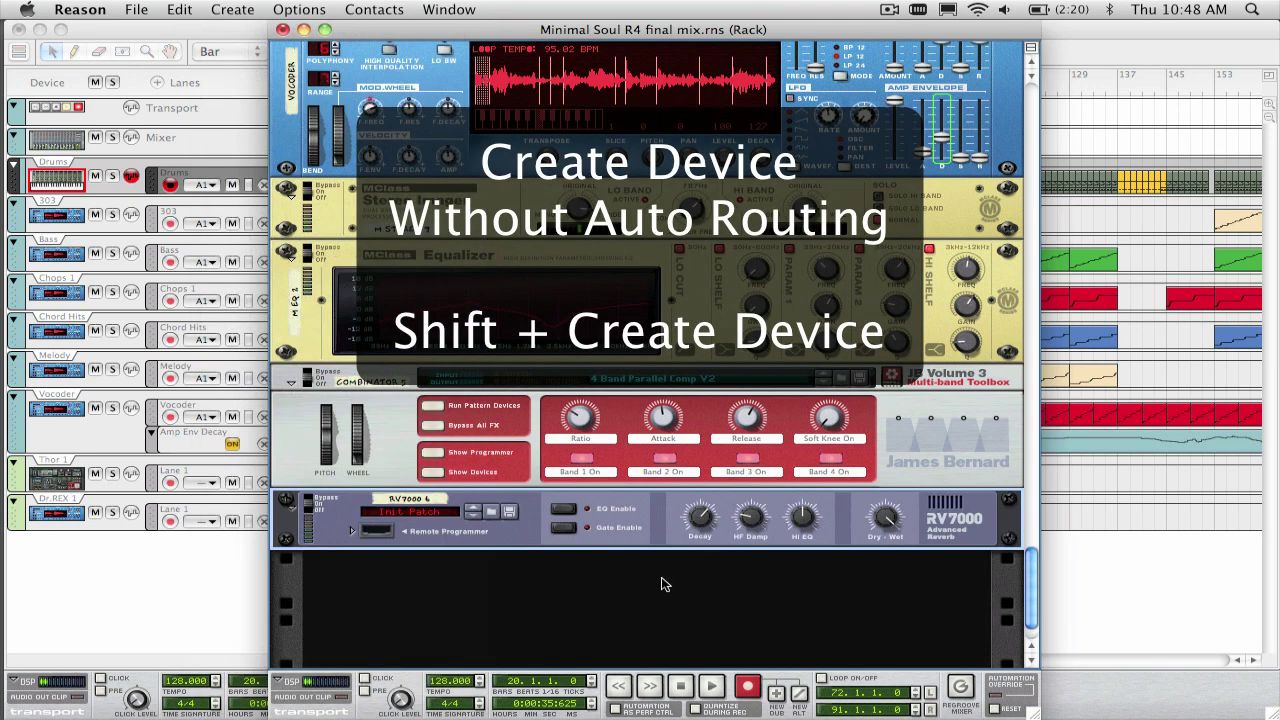
{"action": "key", "text": "Tab"}
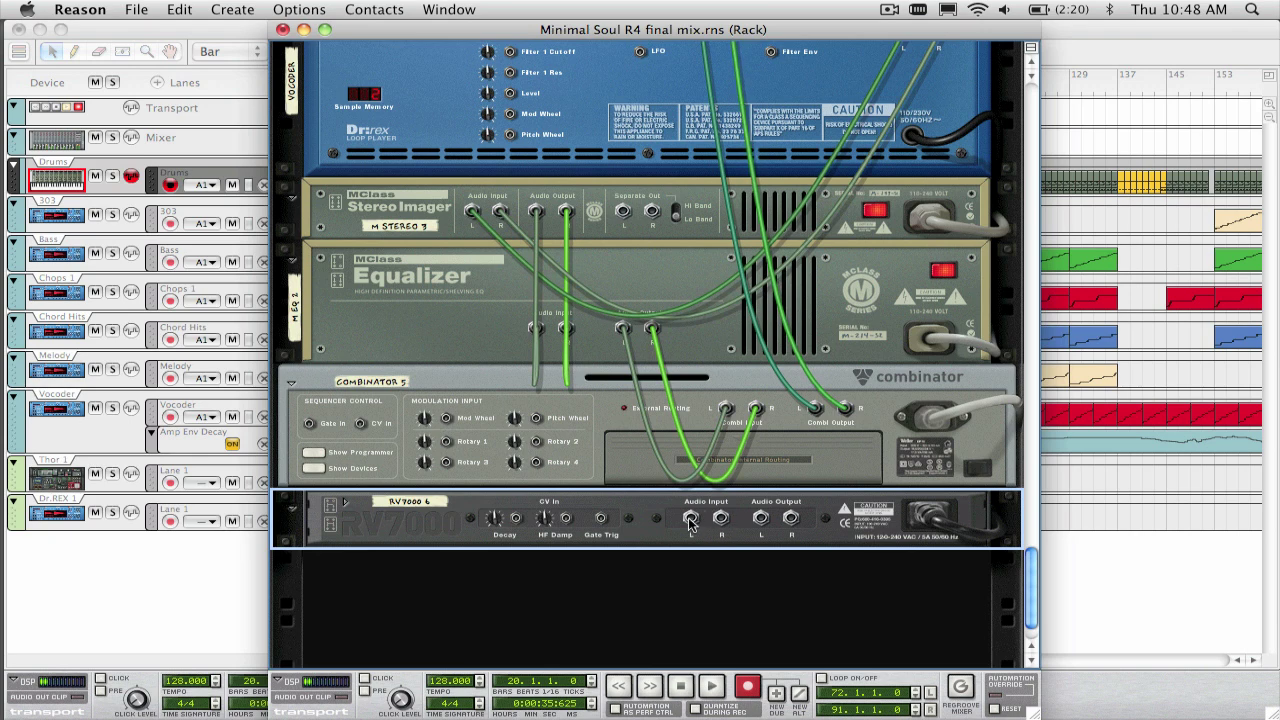
{"action": "left_click_drag", "start_coordinate": [690, 517], "coordinate": [755, 470]}
{"action": "key", "text": "Tab"}
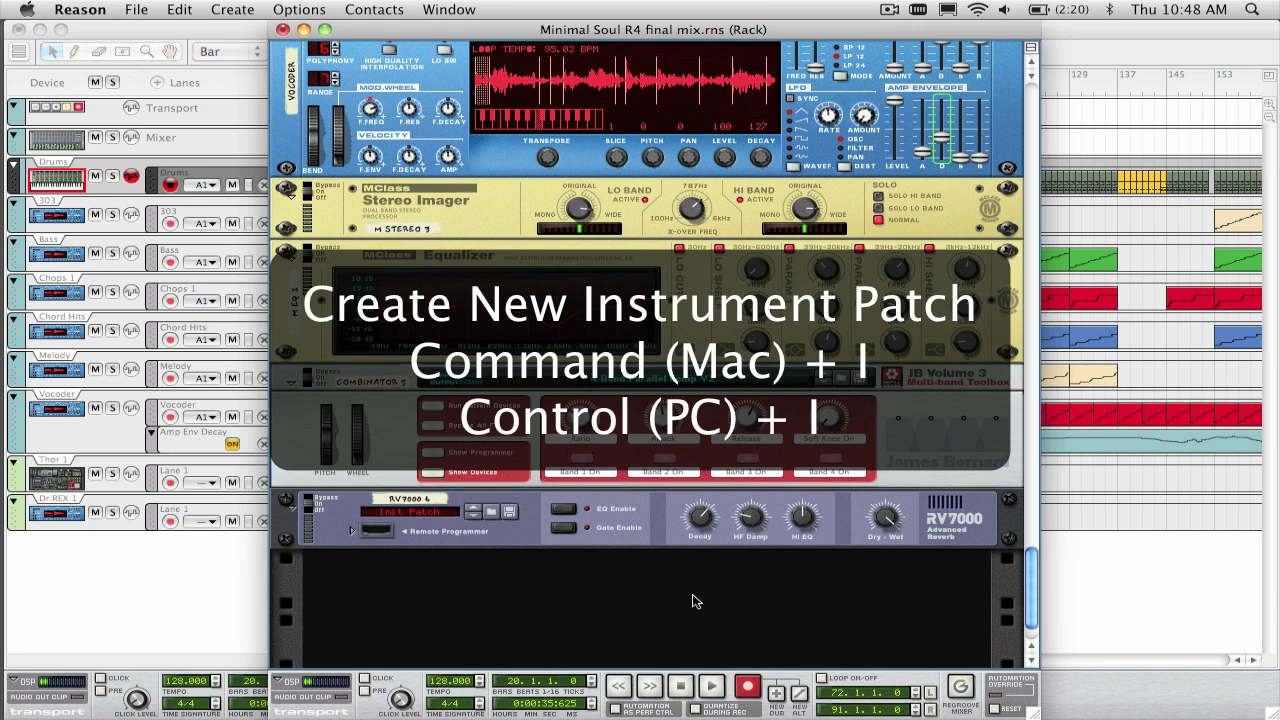
{"action": "key", "text": "super+i"}
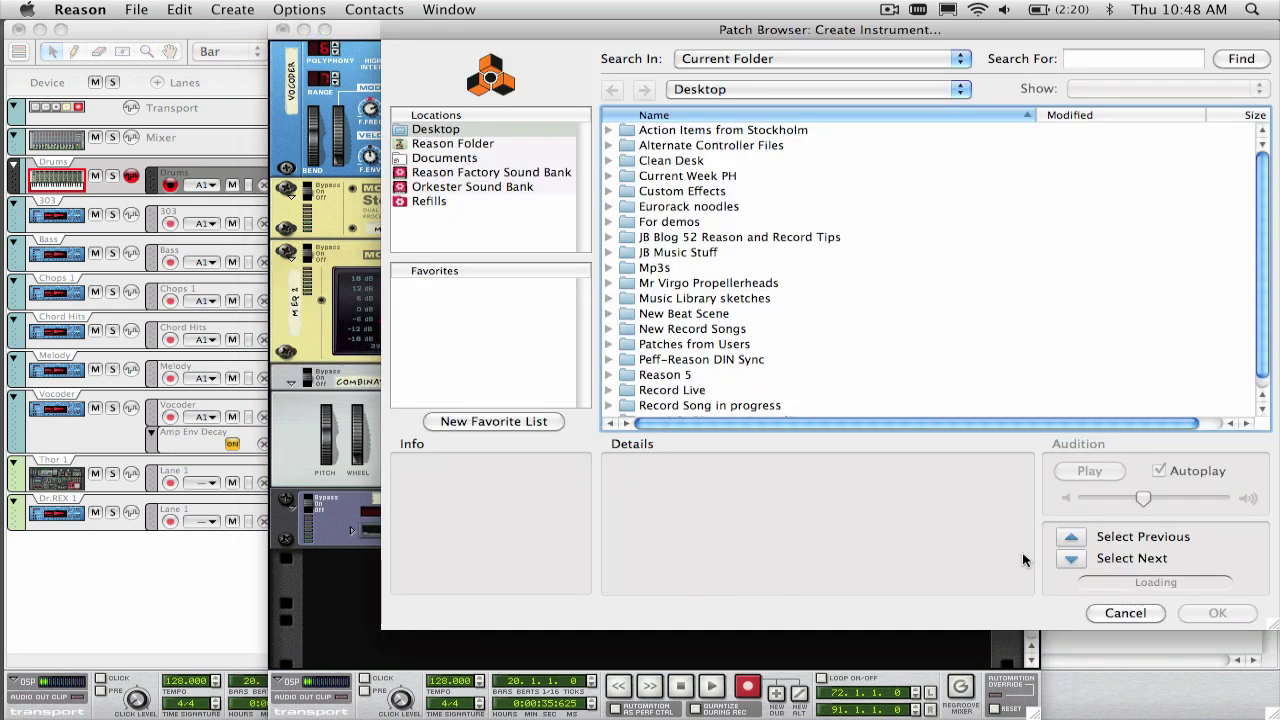
{"action": "left_click", "coordinate": [1125, 614]}
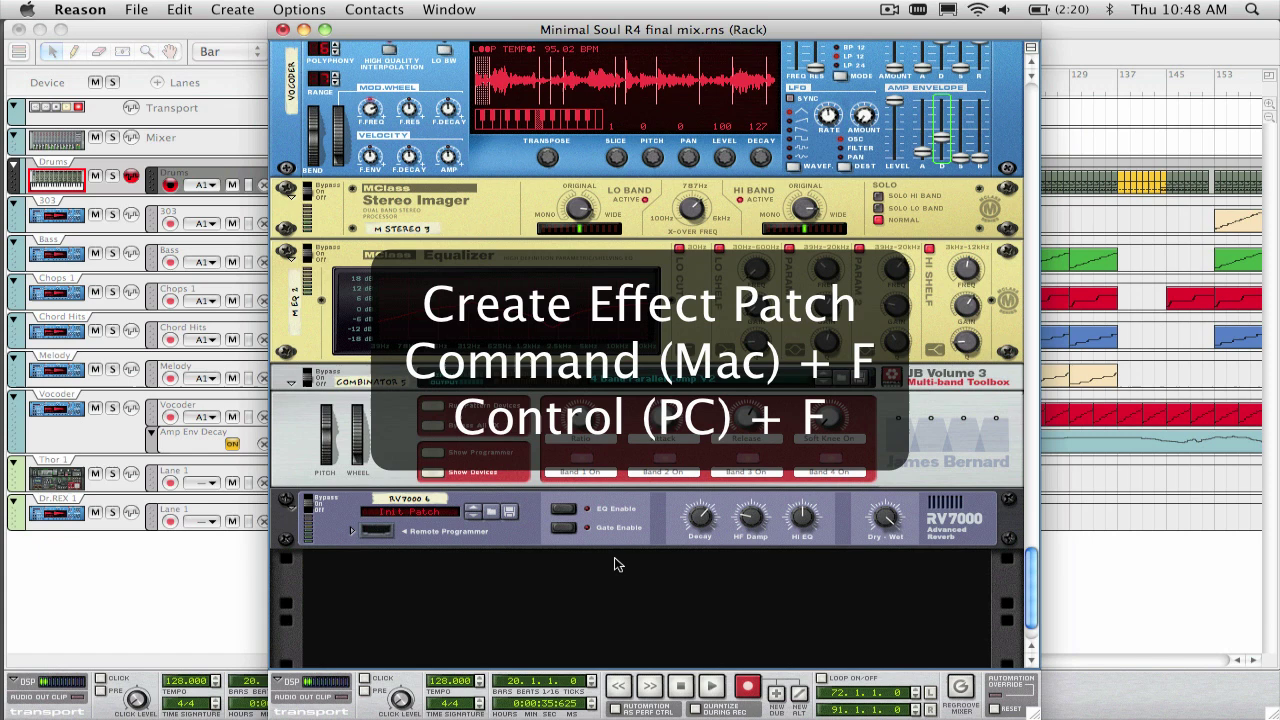
{"action": "key", "text": "super+f"}
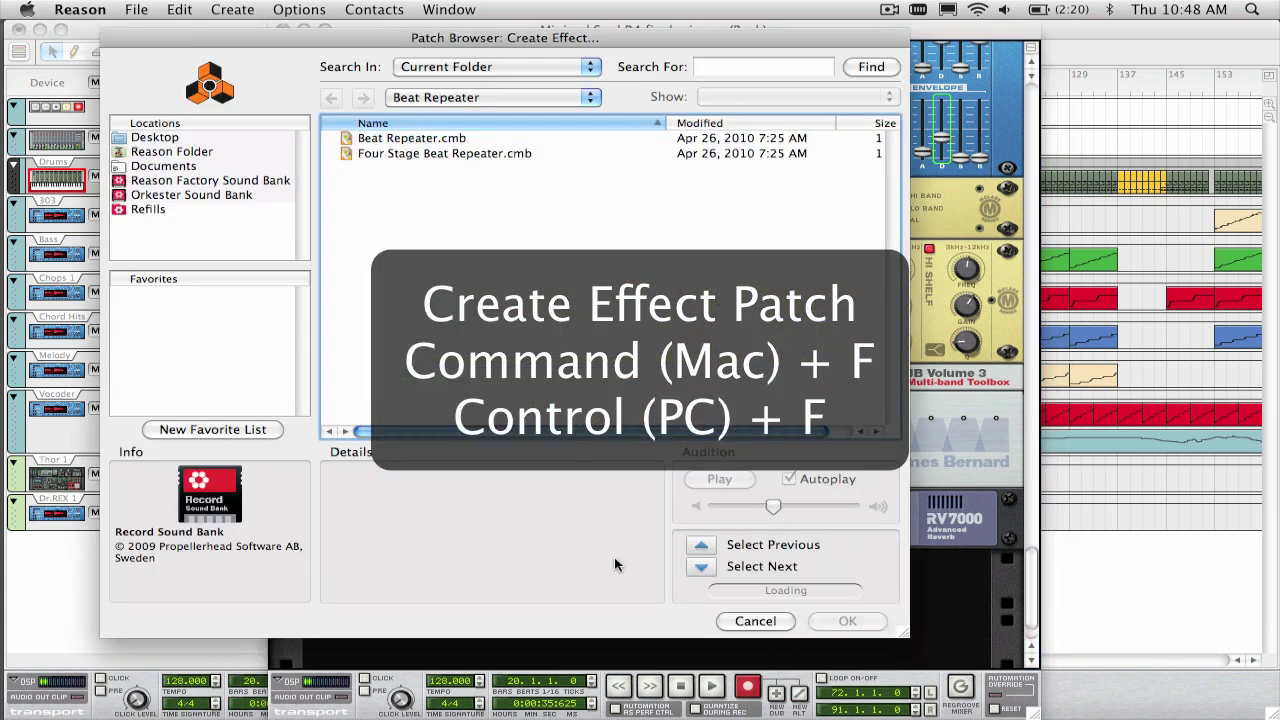
{"action": "left_click", "coordinate": [220, 181]}
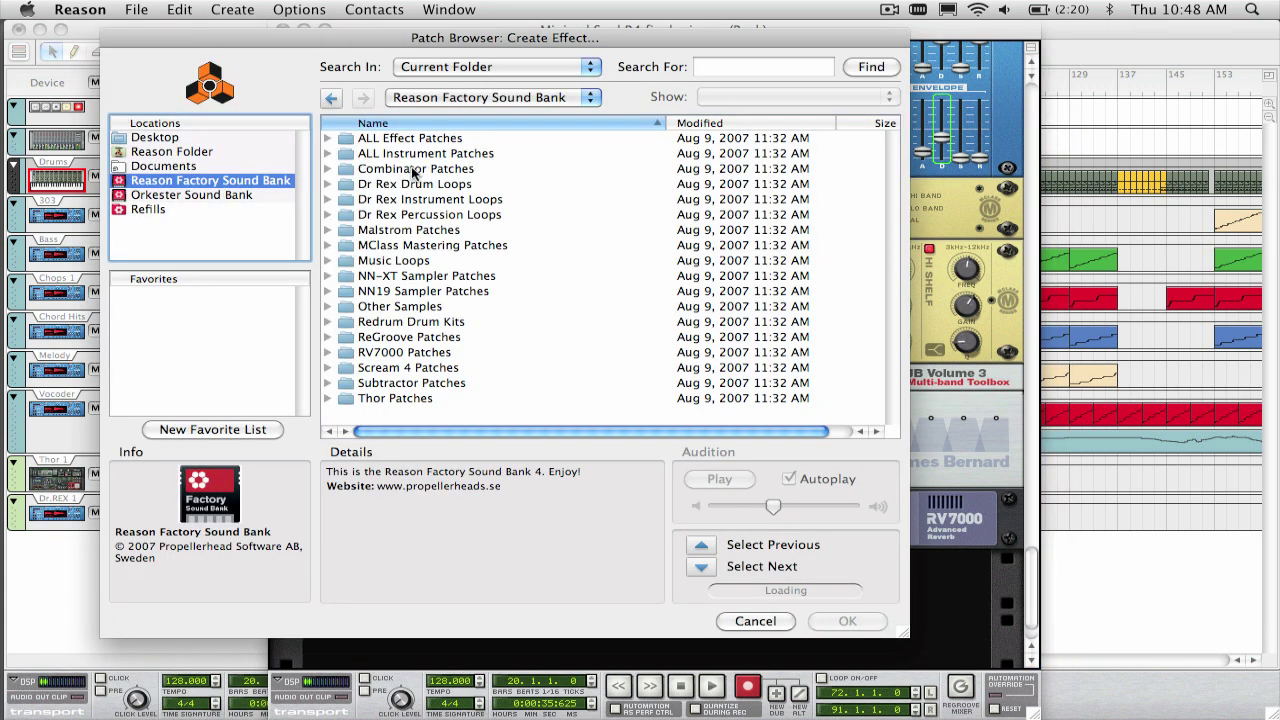
{"action": "left_click", "coordinate": [756, 622]}
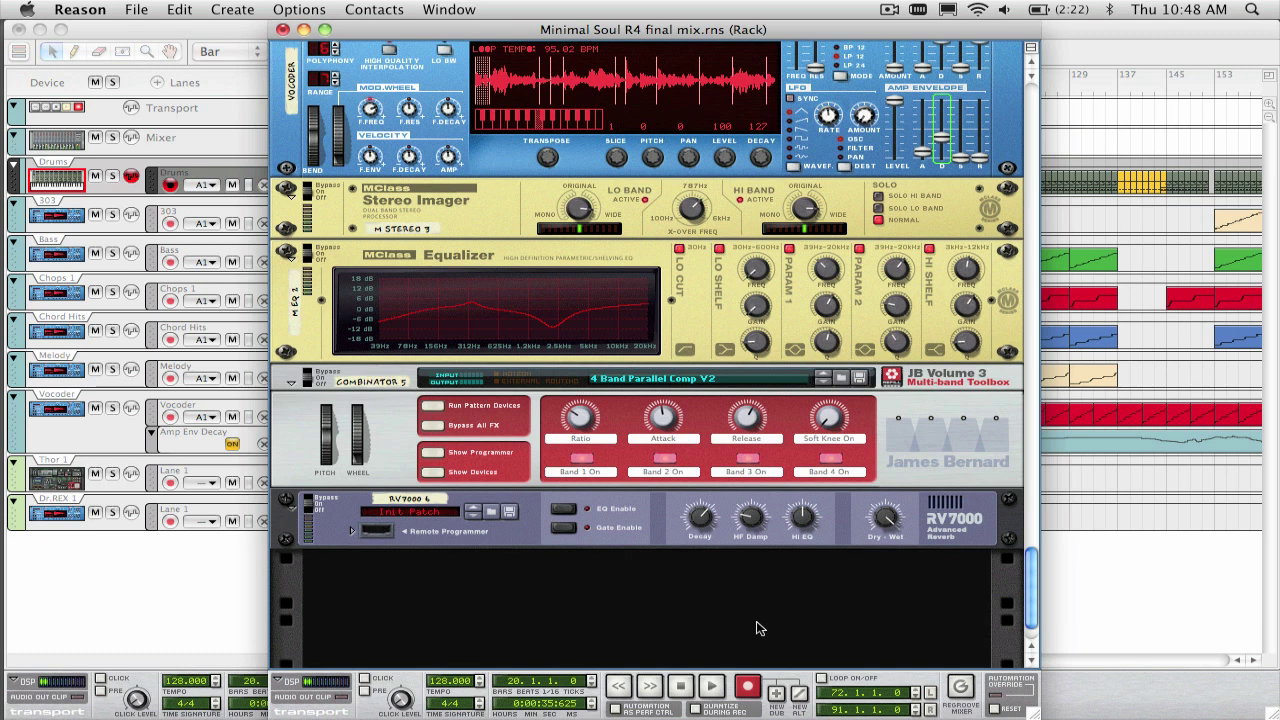
- Scroll up to the Vocoder Dr.Rex, browse the Reason Factory Sound Bank for loops, then cancel
{"action": "scroll", "coordinate": [817, 180], "scroll_direction": "up", "scroll_amount": 5}
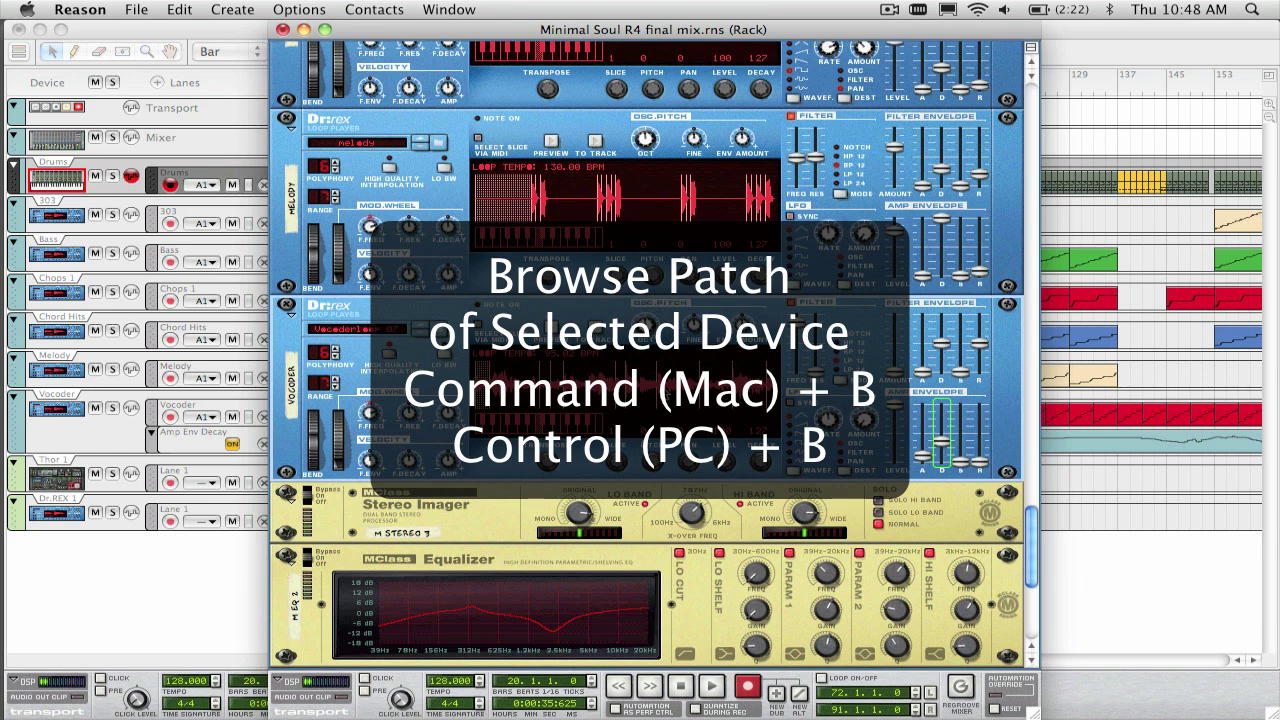
{"action": "key", "text": "super+b"}
{"action": "left_click", "coordinate": [470, 175]}
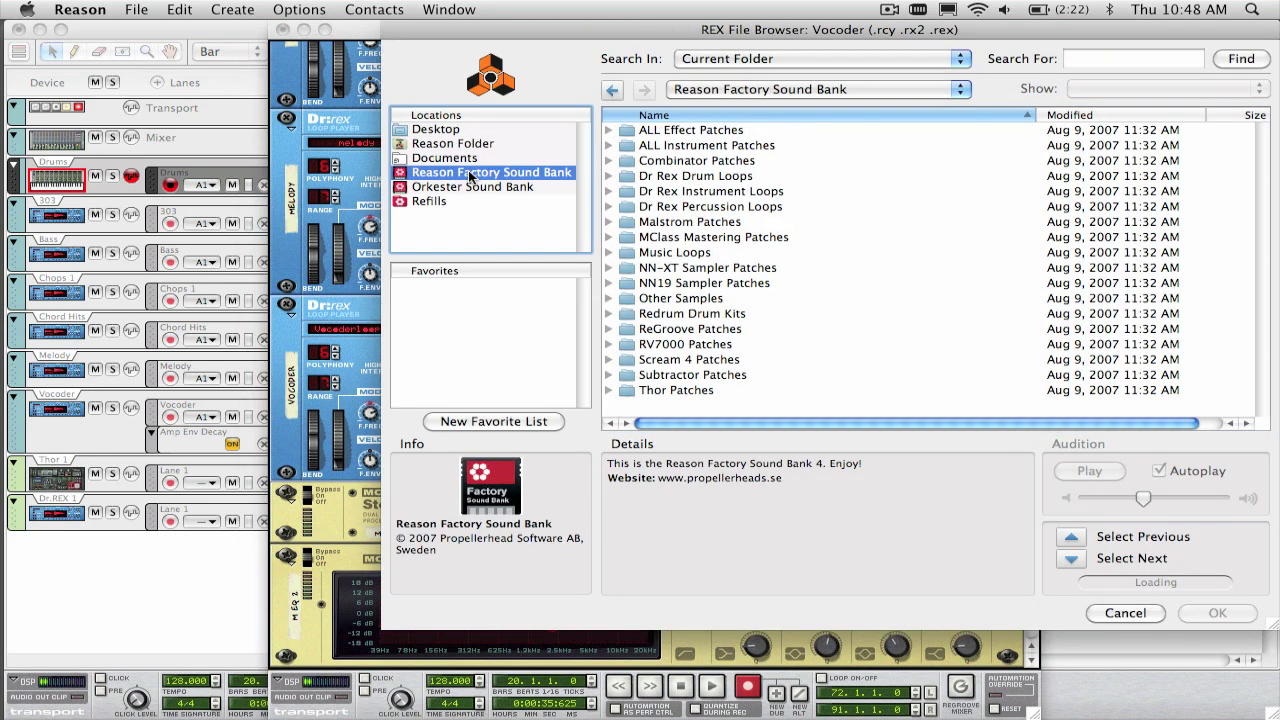
{"action": "left_click", "coordinate": [1143, 614]}
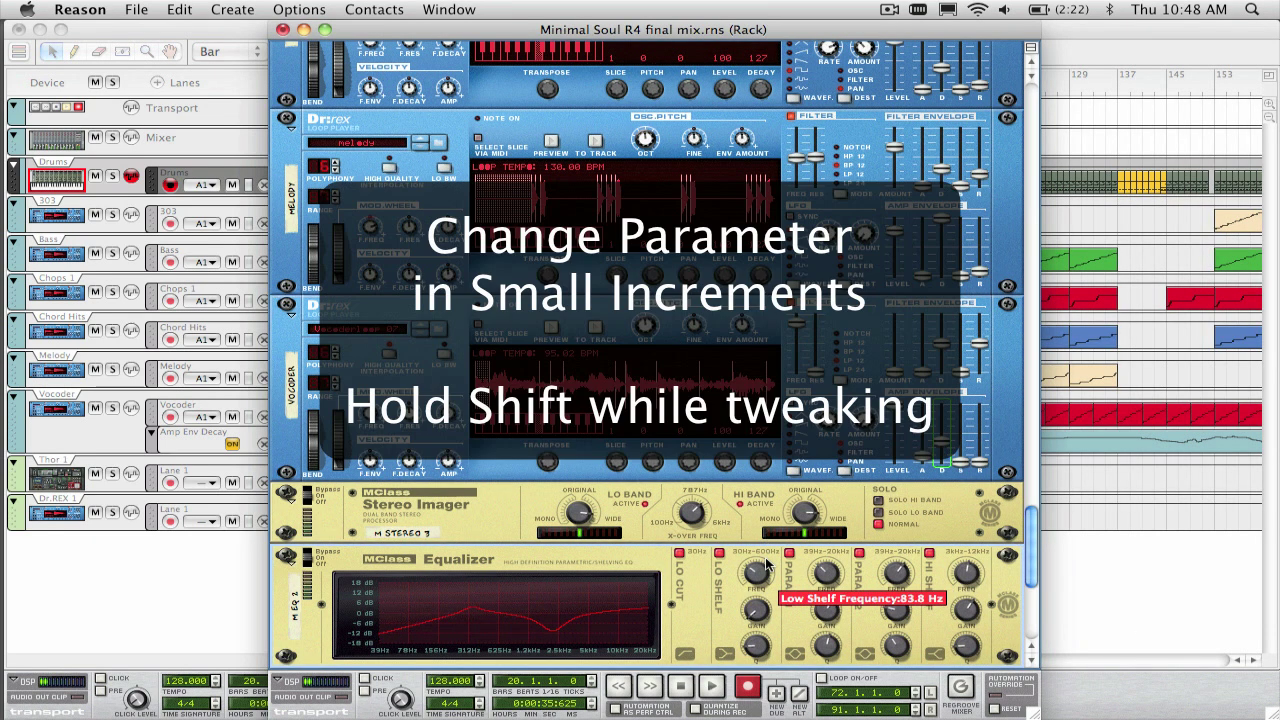
- Fine-tune the M EQ 2 low shelf frequency down to about 52 Hz, then reset it to 134.6 Hz
{"action": "mouse_move", "coordinate": [765, 566]}
{"action": "left_mouse_down"}
{"action": "mouse_move", "coordinate": [751, 428]}
{"action": "mouse_move", "coordinate": [762, 593]}
{"action": "mouse_move", "coordinate": [760, 538]}
{"action": "mouse_move", "coordinate": [762, 578]}
{"action": "left_mouse_up"}
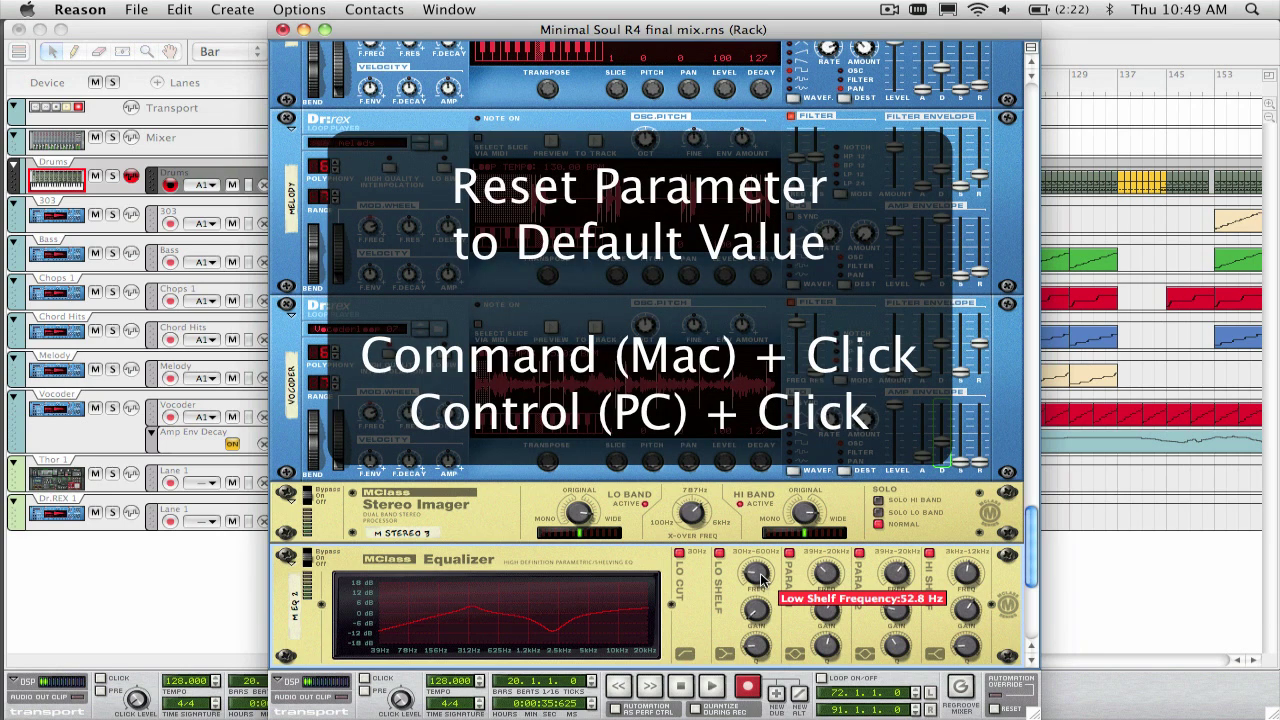
{"action": "left_click", "coordinate": [760, 578], "text": "super"}
{"action": "scroll", "coordinate": [655, 354], "scroll_direction": "up", "scroll_amount": 5}
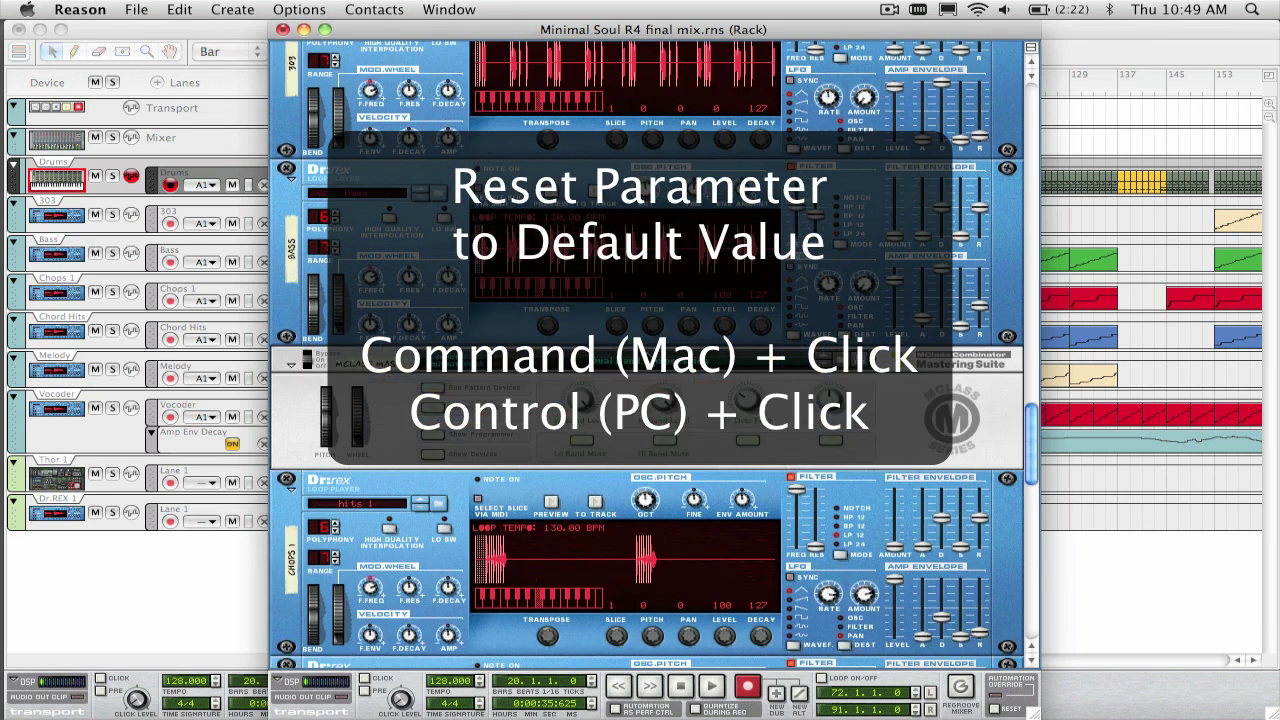
{"action": "scroll", "coordinate": [655, 354], "scroll_direction": "up", "scroll_amount": 5}
{"action": "scroll", "coordinate": [655, 354], "scroll_direction": "up", "scroll_amount": 5}
{"action": "scroll", "coordinate": [655, 354], "scroll_direction": "up", "scroll_amount": 5}
{"action": "scroll", "coordinate": [655, 354], "scroll_direction": "down", "scroll_amount": 5}
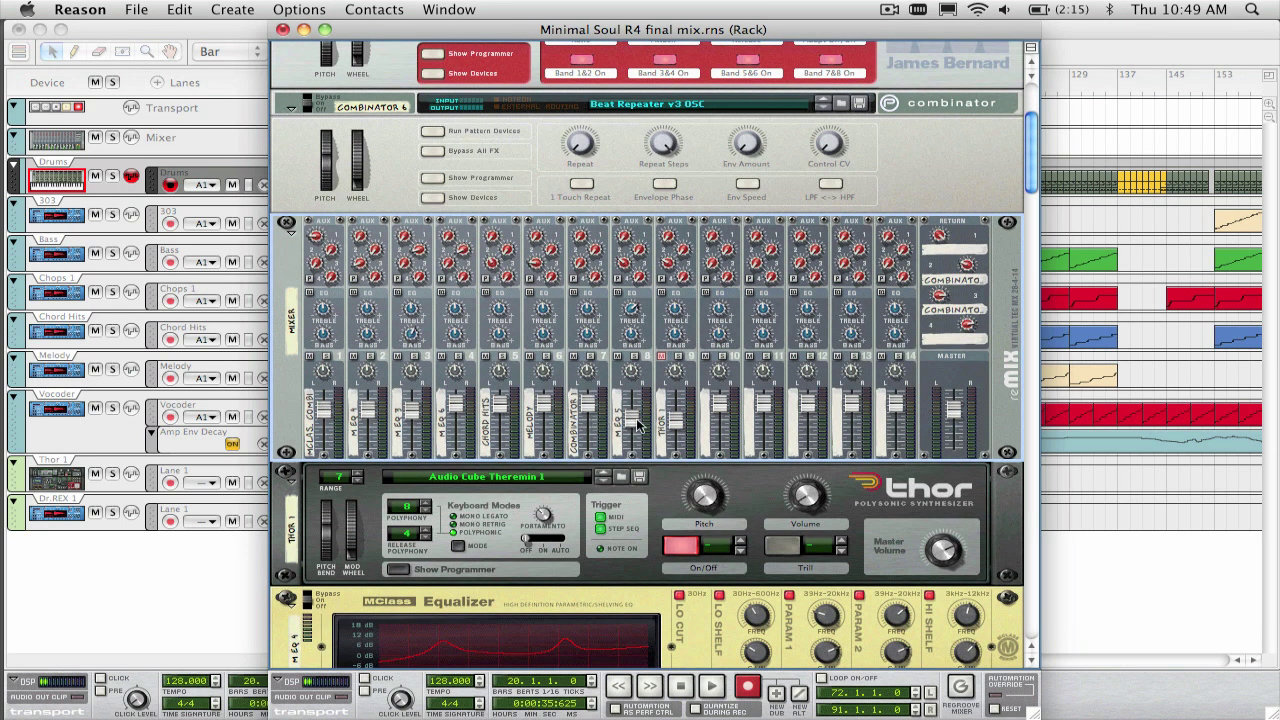
- Scroll the rack down and back up to inspect its devices
{"action": "scroll", "coordinate": [586, 410], "scroll_direction": "down", "scroll_amount": 10}
{"action": "scroll", "coordinate": [584, 404], "scroll_direction": "up", "scroll_amount": 15}
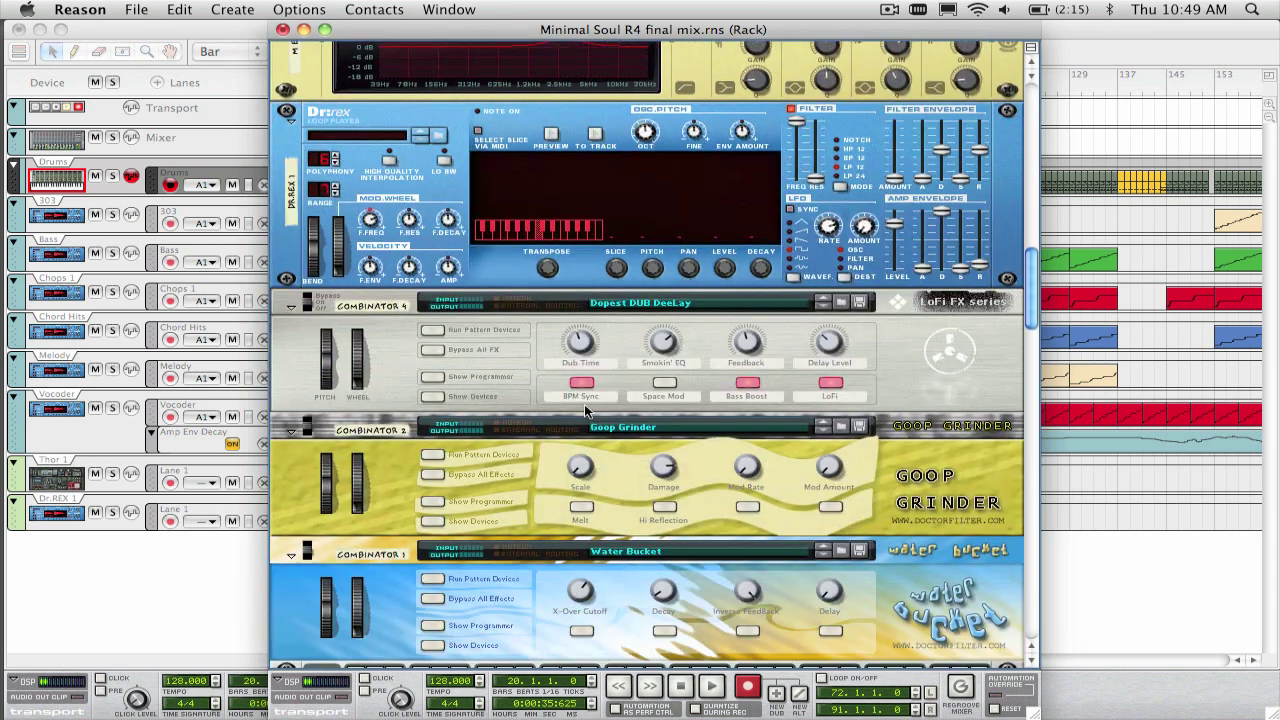